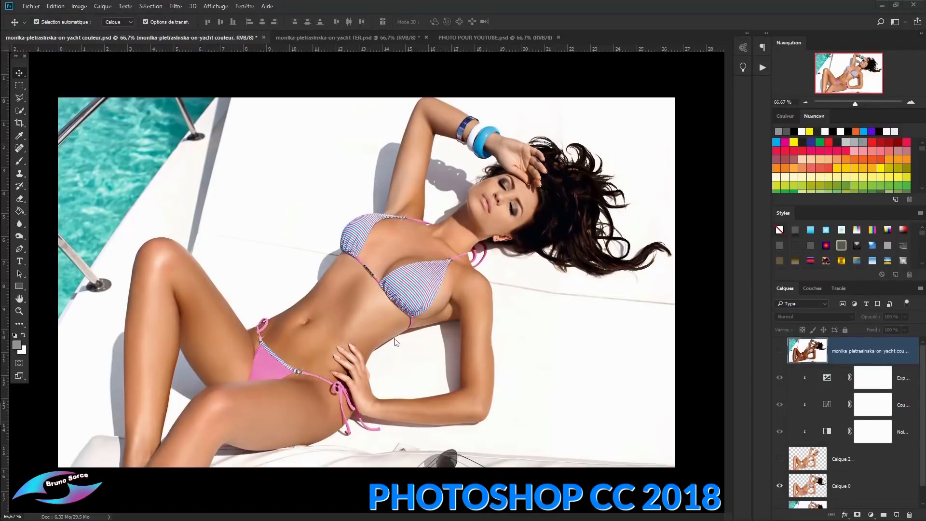
Show Calque 2 and the topmost image layer in the colour document to preview the finished tanned-skin effect
left_click(779, 459)
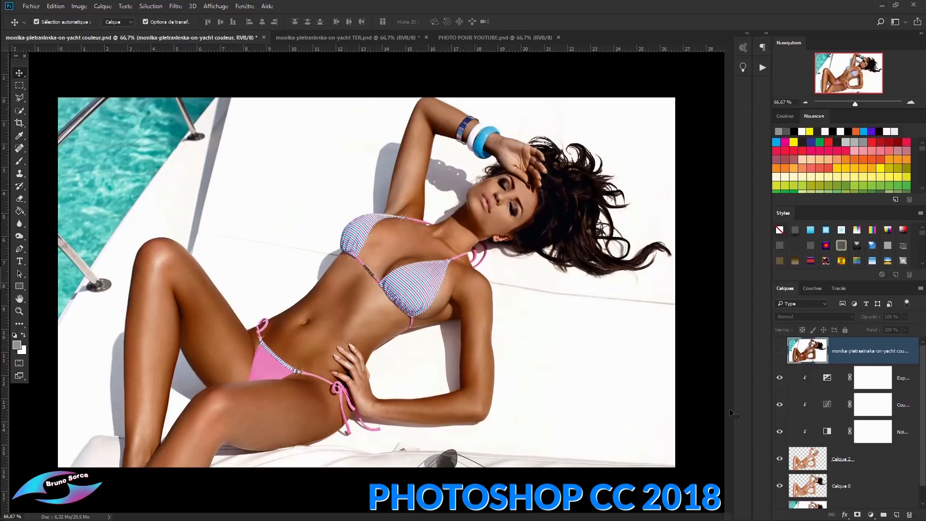
left_click(779, 352)
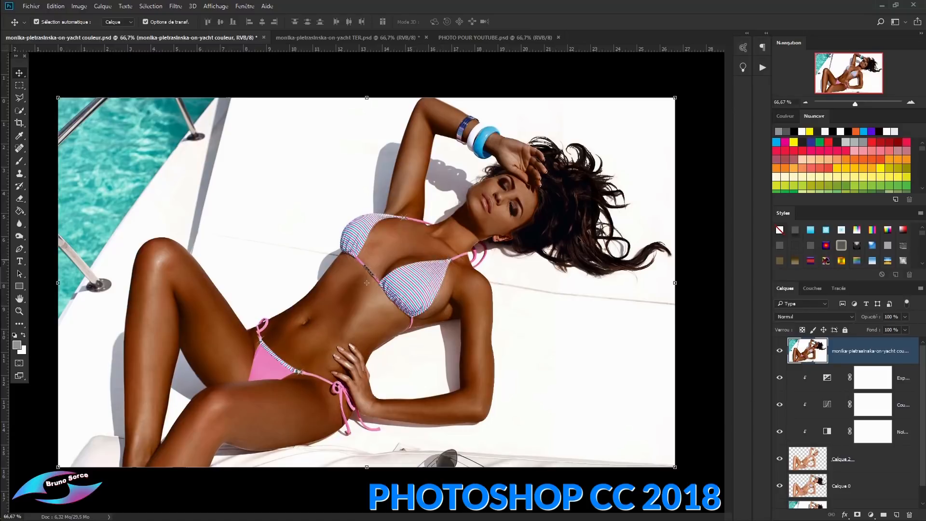
Switch to the TER document and display the full body cutout alone, followed by the skin-only PNG cutout alone
left_click(369, 39)
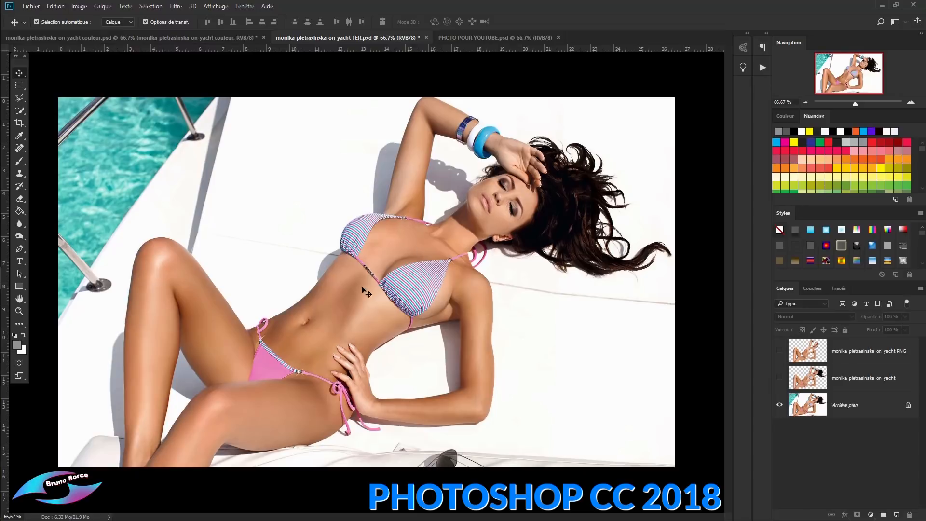
left_click(779, 378)
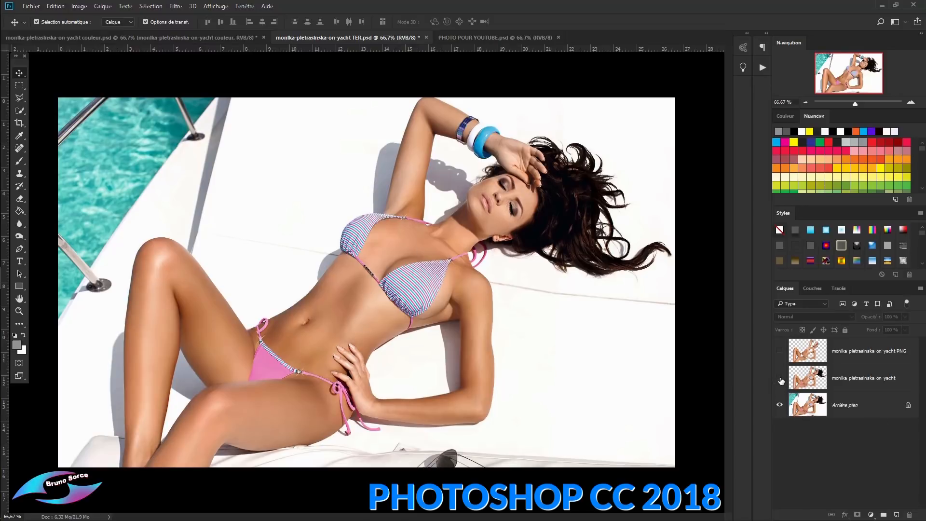
left_click(779, 404)
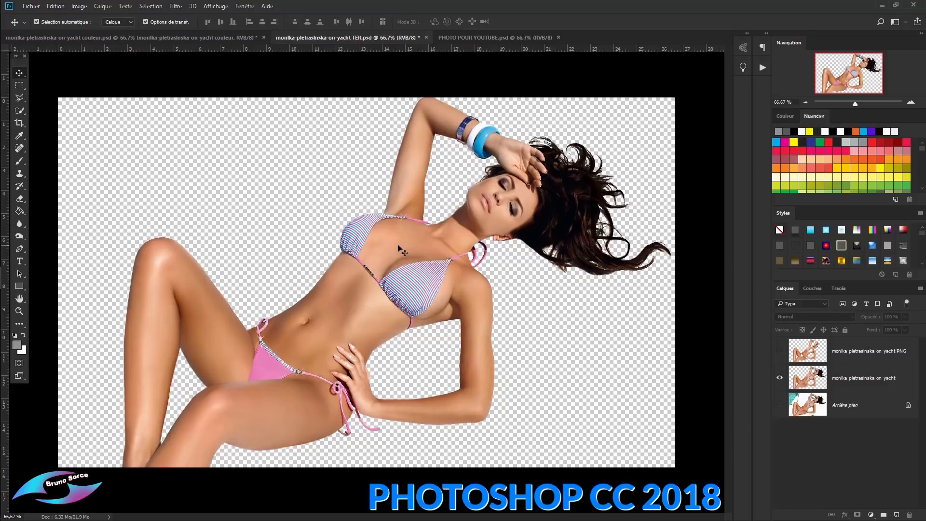
left_click(779, 351)
left_click(779, 378)
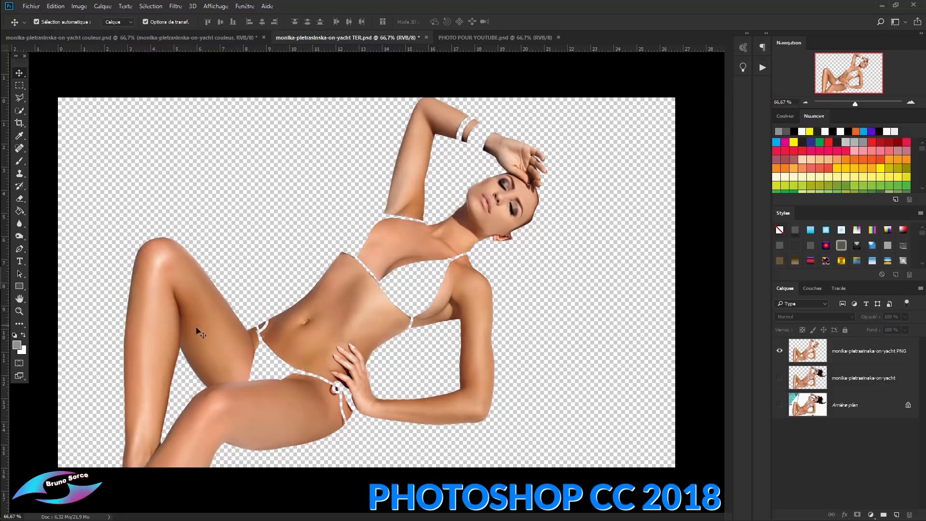
Compare the full body cutout with the skin-only PNG layer, hide the full cutout, and show the Arrière-plan layer
left_click(779, 377)
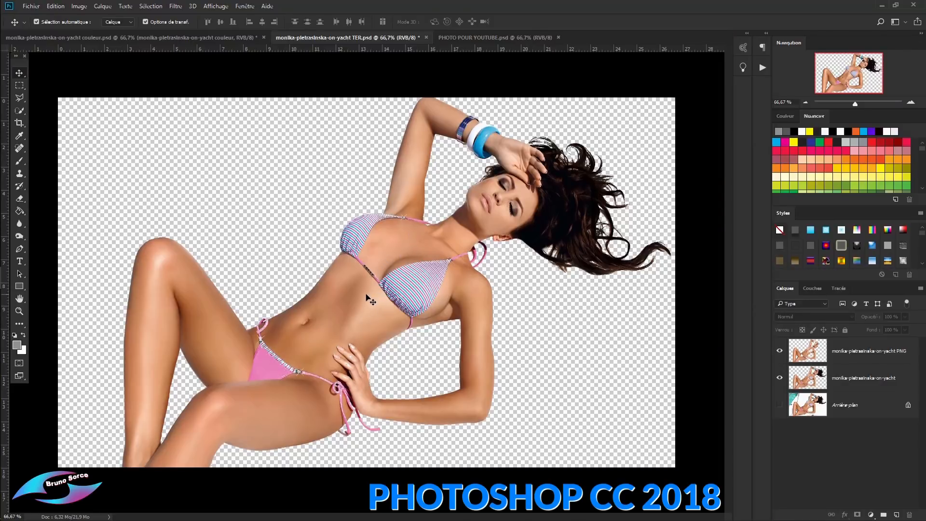
left_click(780, 377)
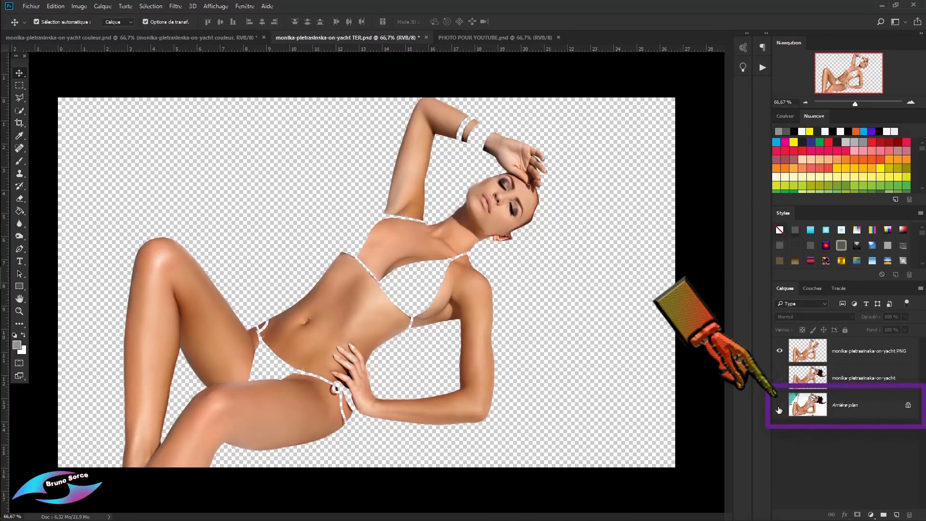
left_click(808, 407)
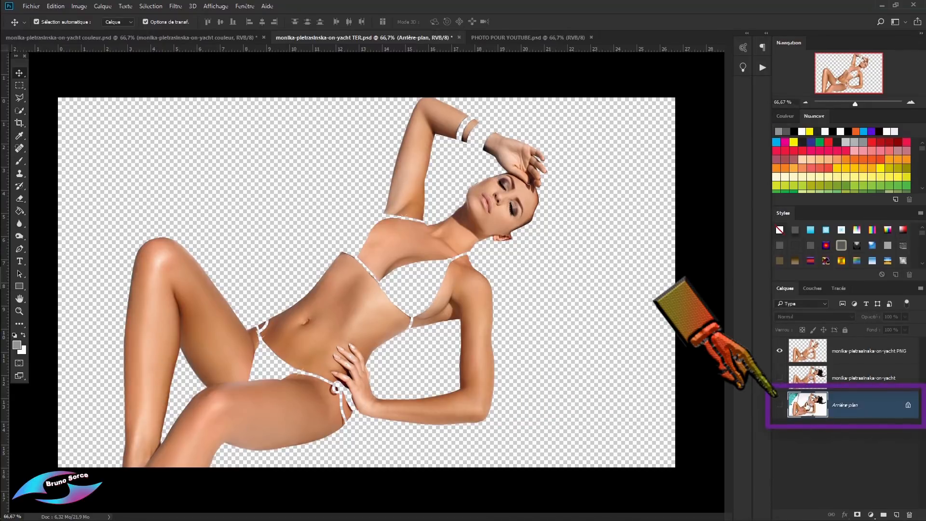
left_click(779, 407)
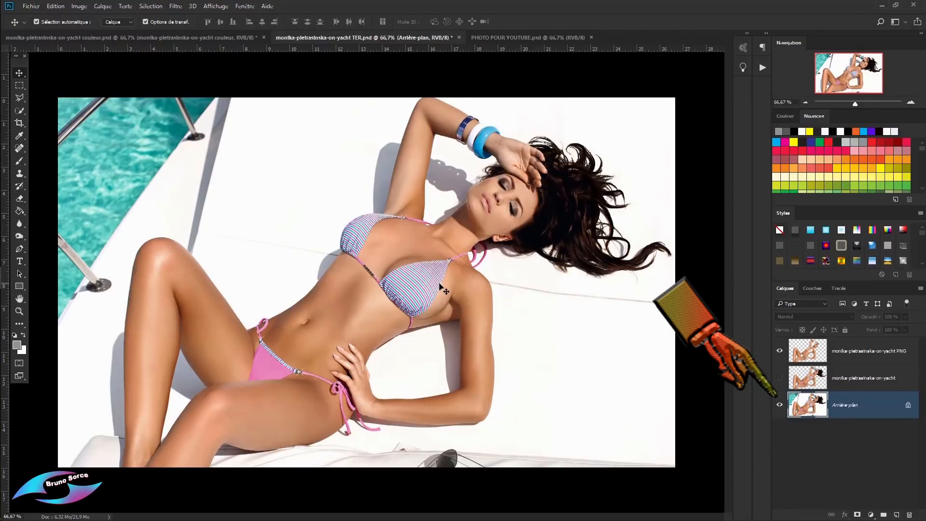
Add a Noir et blanc adjustment layer above the skin-only PNG layer and clip it to that layer
left_click(853, 350)
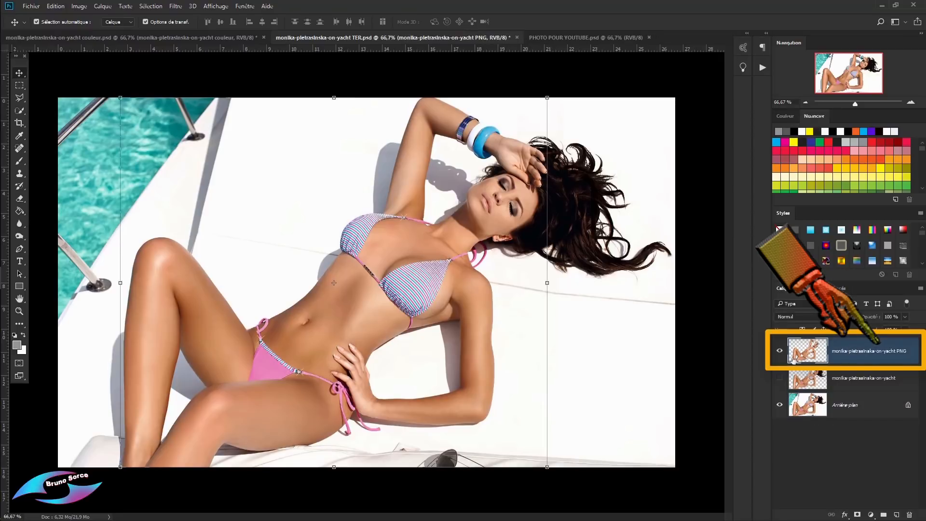
left_click(871, 515)
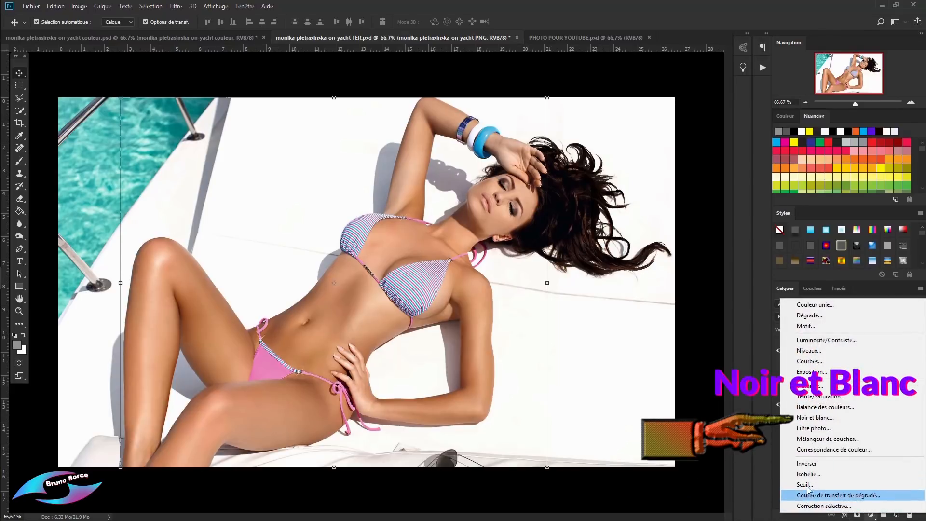
left_click(814, 419)
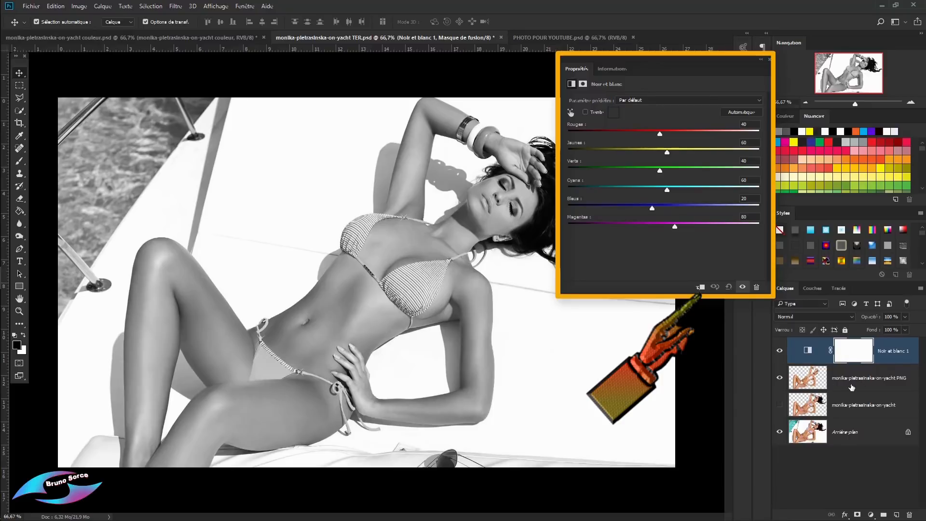
left_click(701, 287)
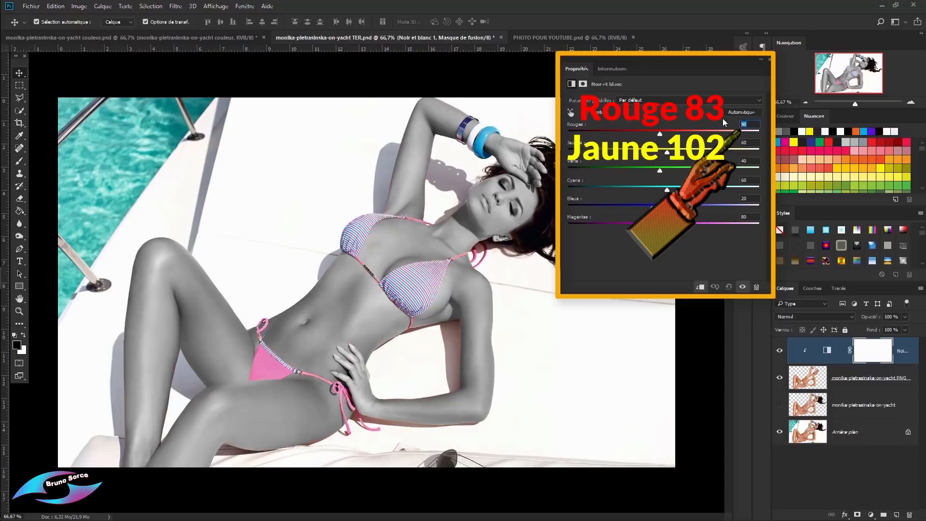
Set the Noir et blanc adjustment to Rouges 83 and Jaunes 102, and close its properties
type("83")
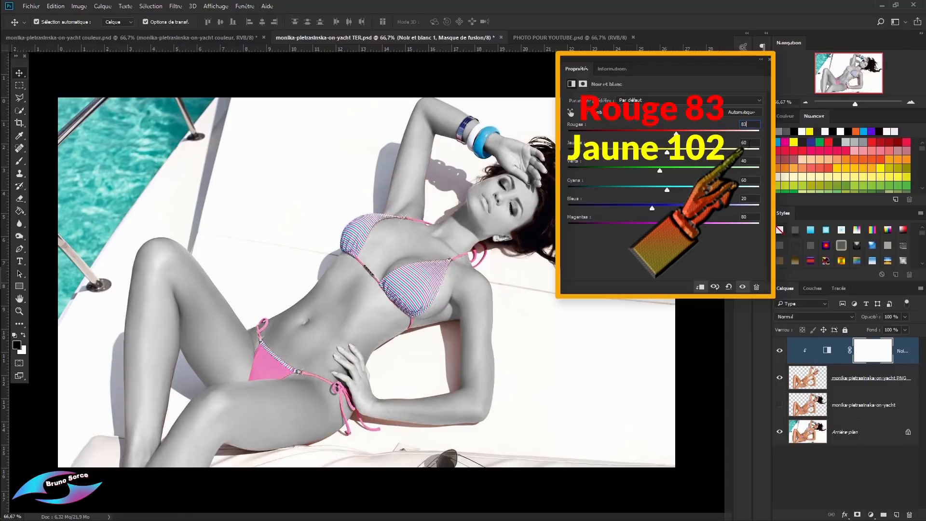
type("102")
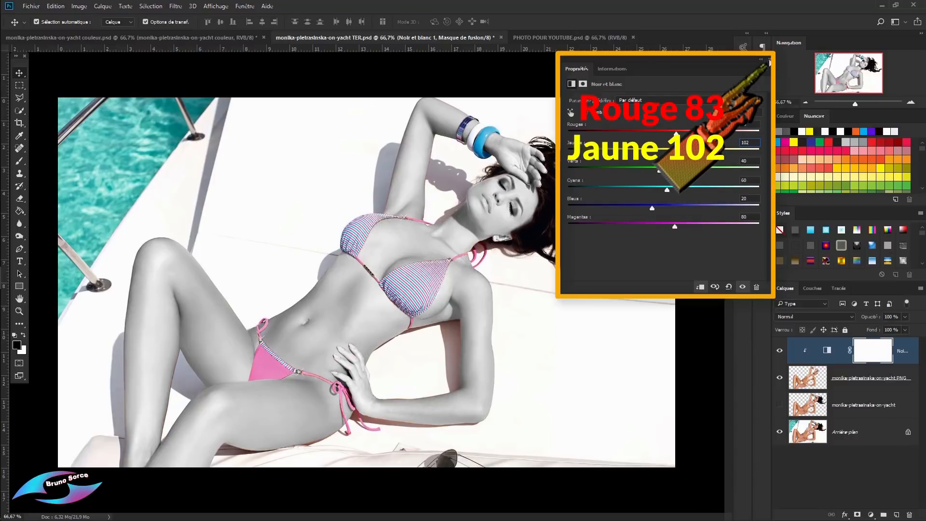
left_click(769, 60)
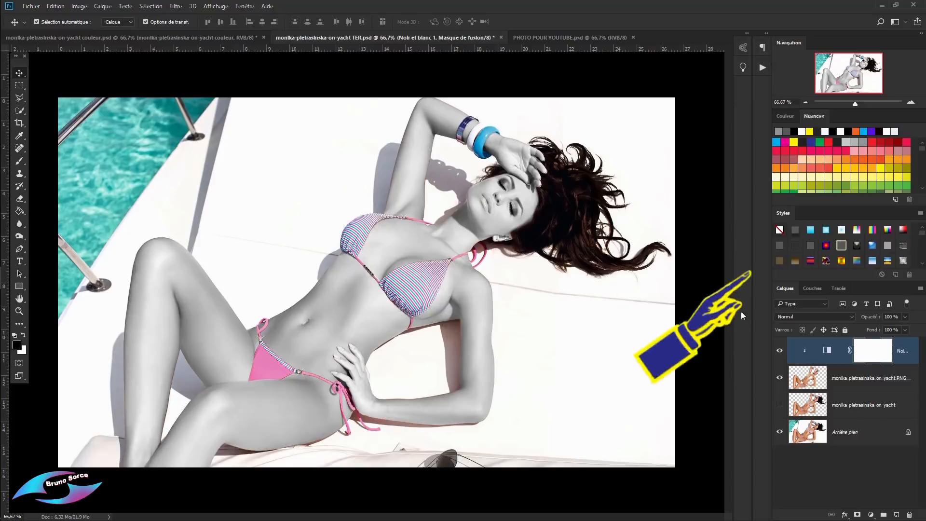
Add a Courbes adjustment layer above the Noir et blanc layer and place a control point near the middle of the RVB curve
left_click(871, 515)
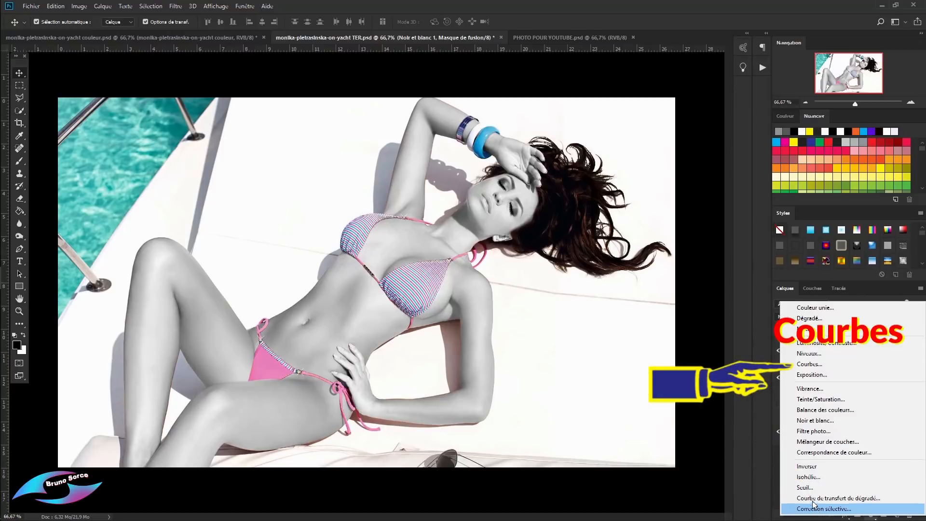
left_click(804, 365)
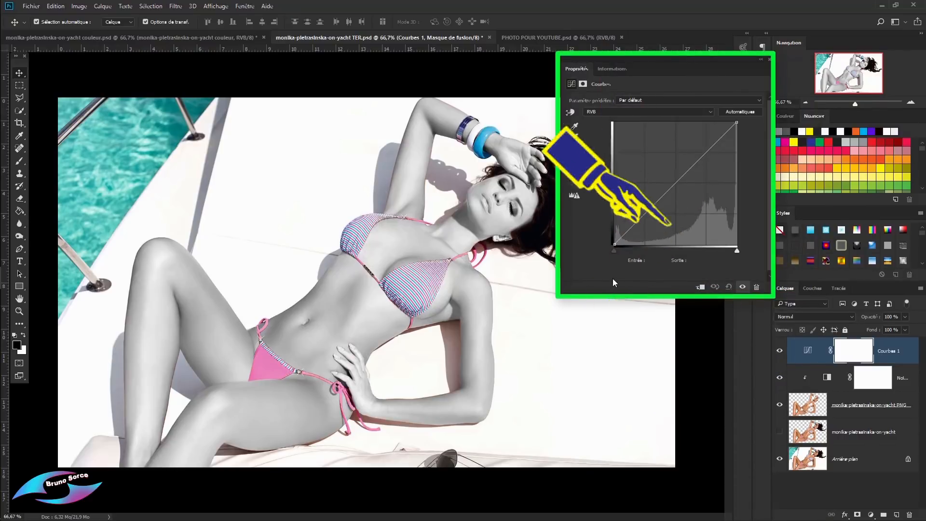
left_click(677, 182)
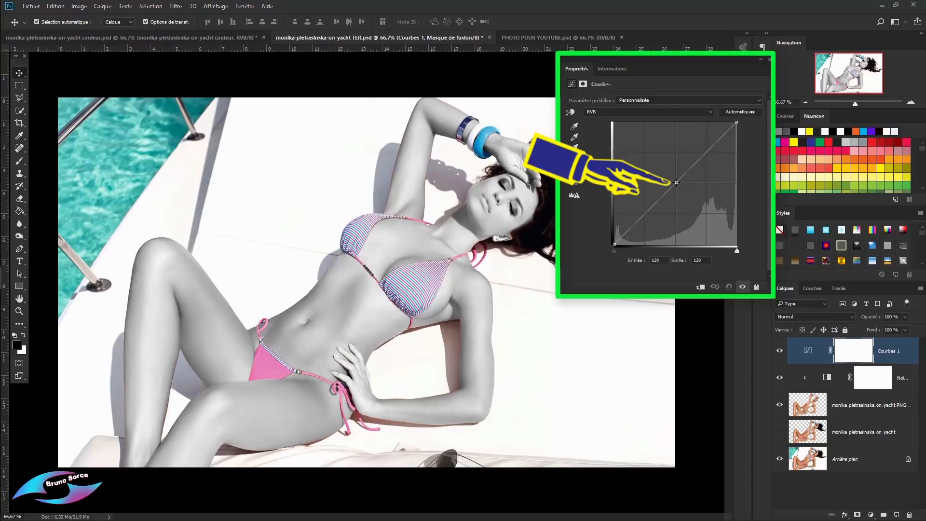
left_click_drag(677, 182, 674, 180)
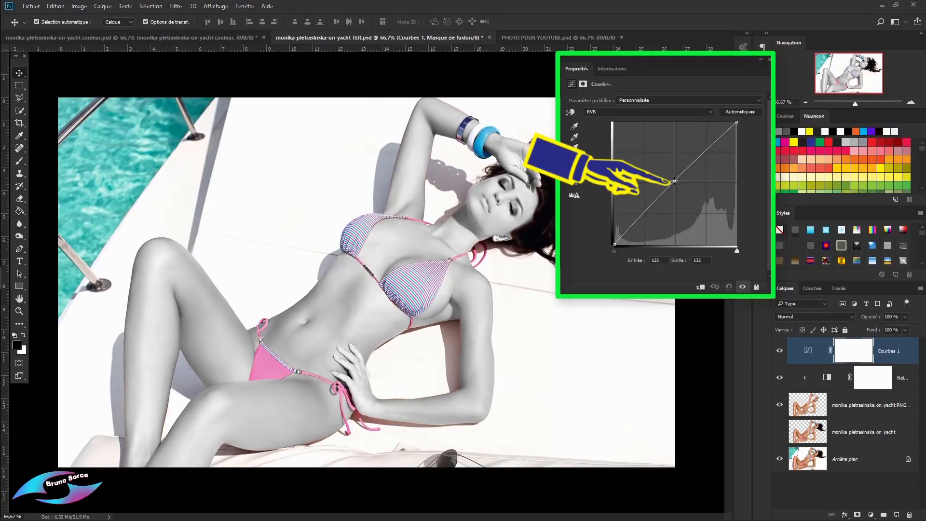
Set the curve point to Entrée 114 and Sortie 135, and clip the Courbes layer to the skin layer
left_click(653, 260)
type("114")
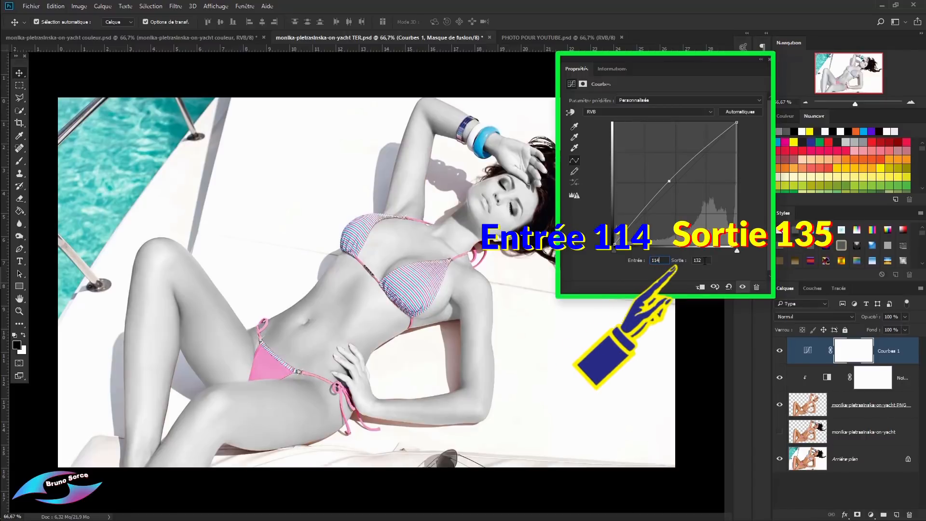
key("Tab")
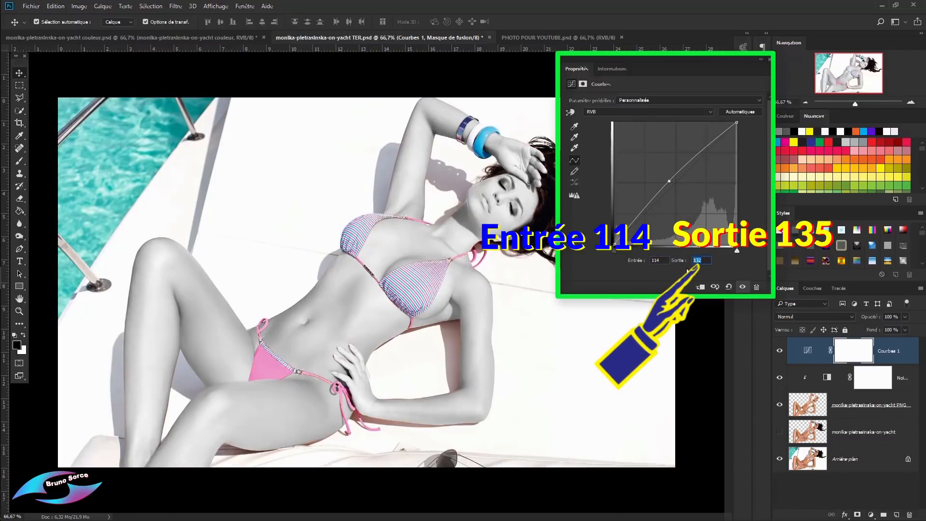
type("135")
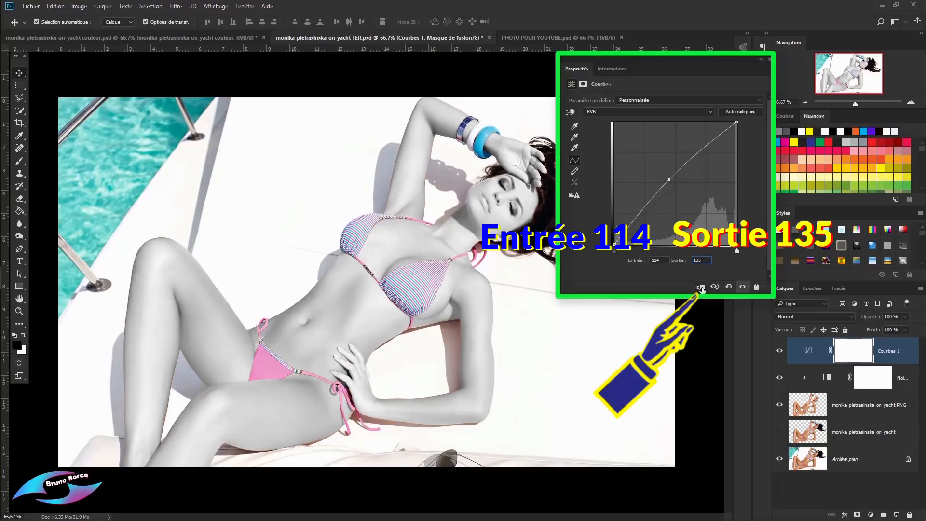
left_click(701, 288)
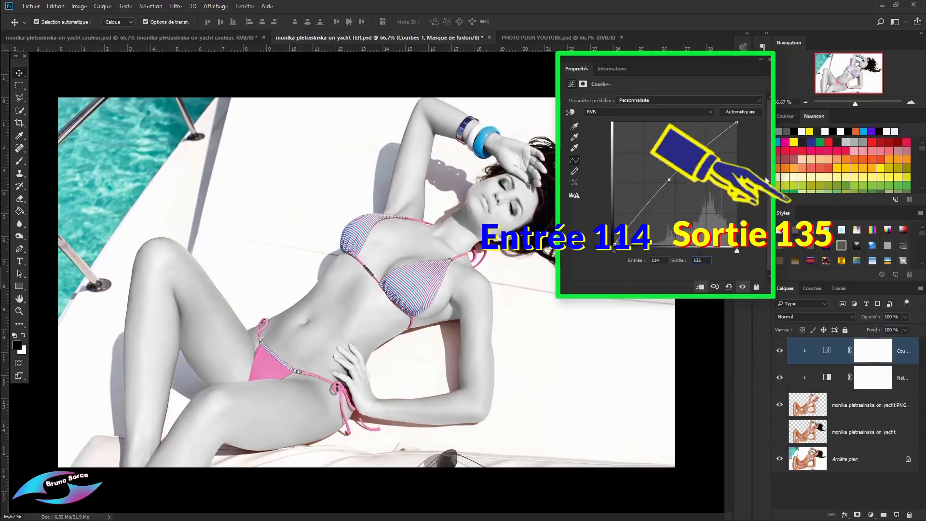
left_click(768, 60)
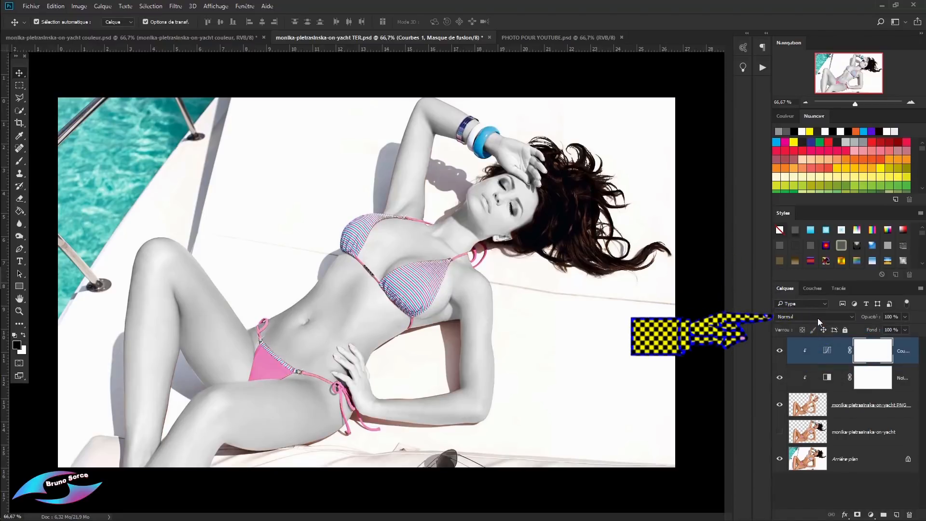
Set the blend mode of both the Courbes layer and the skin-only PNG layer to Produit
left_click(815, 317)
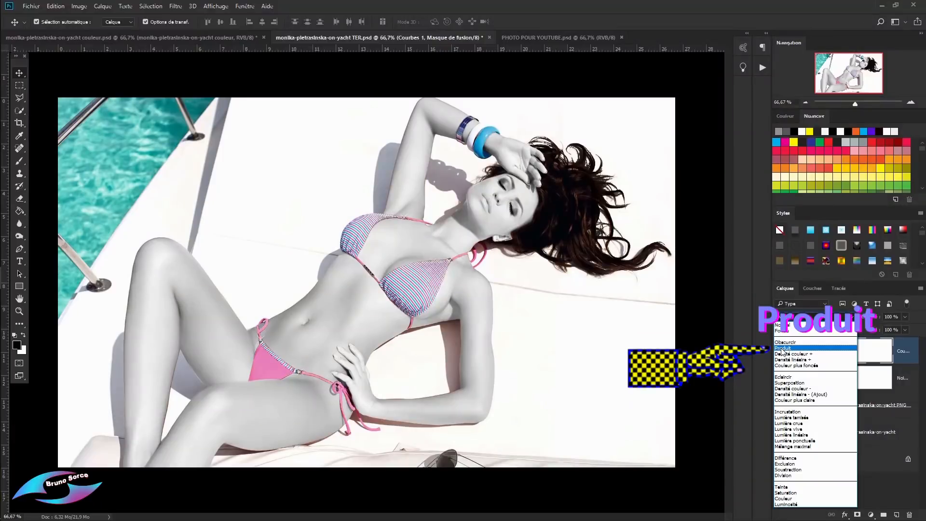
left_click(782, 347)
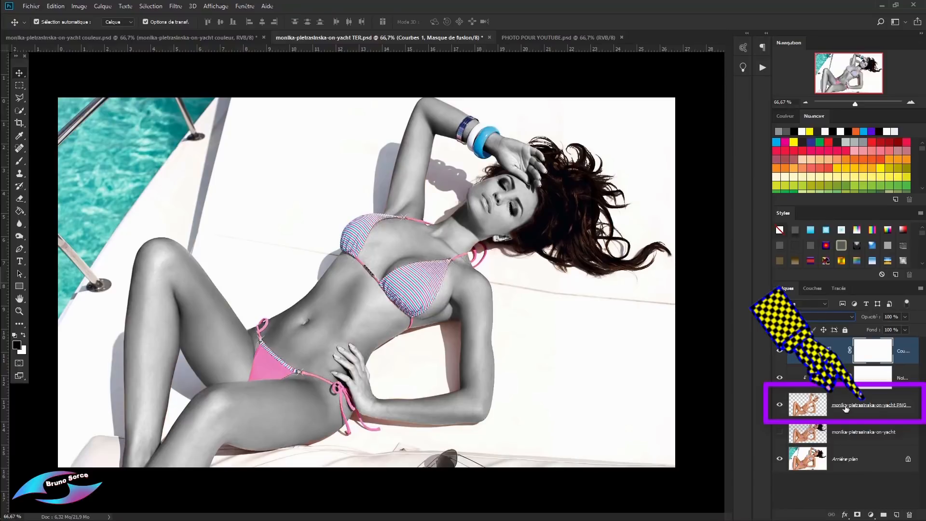
left_click(847, 413)
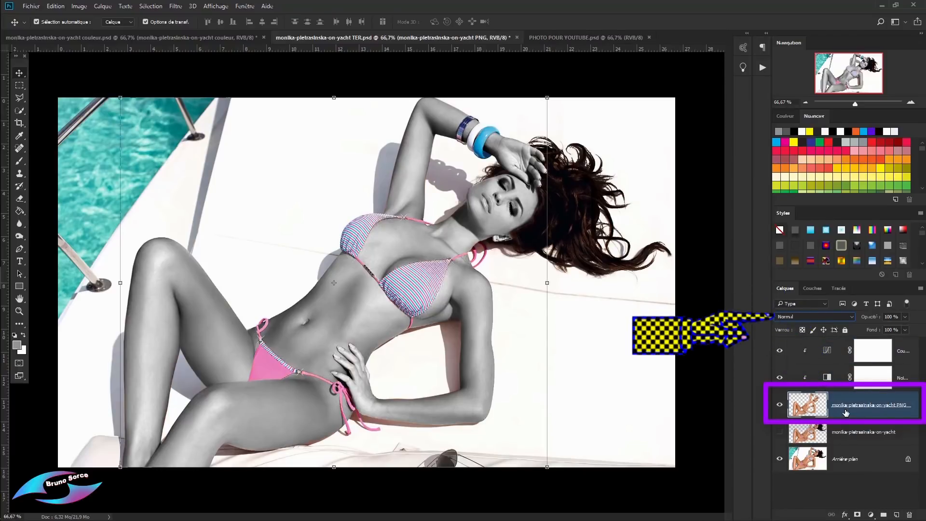
left_click(804, 318)
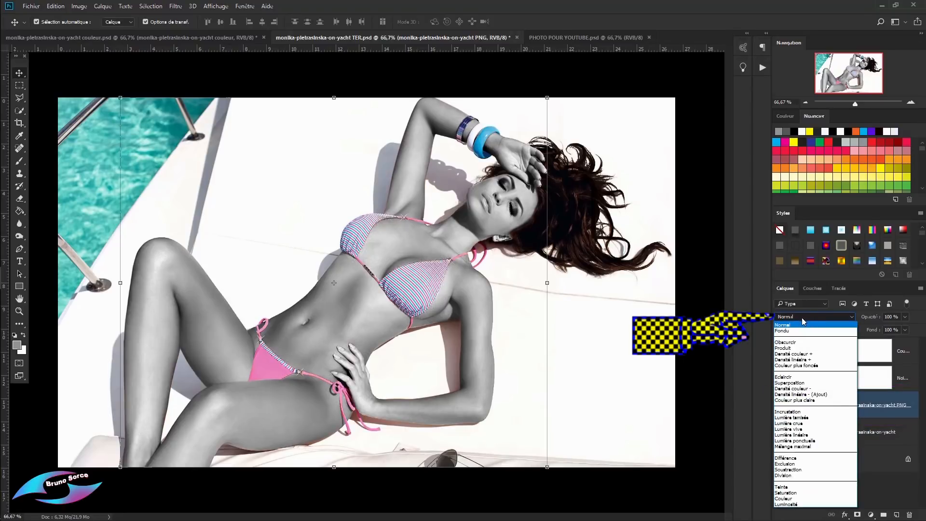
left_click(785, 348)
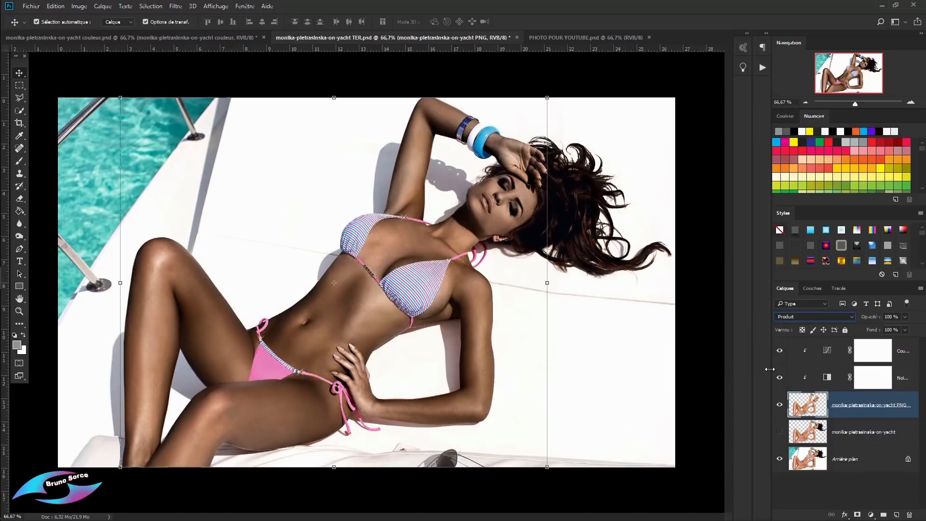
left_click(709, 352)
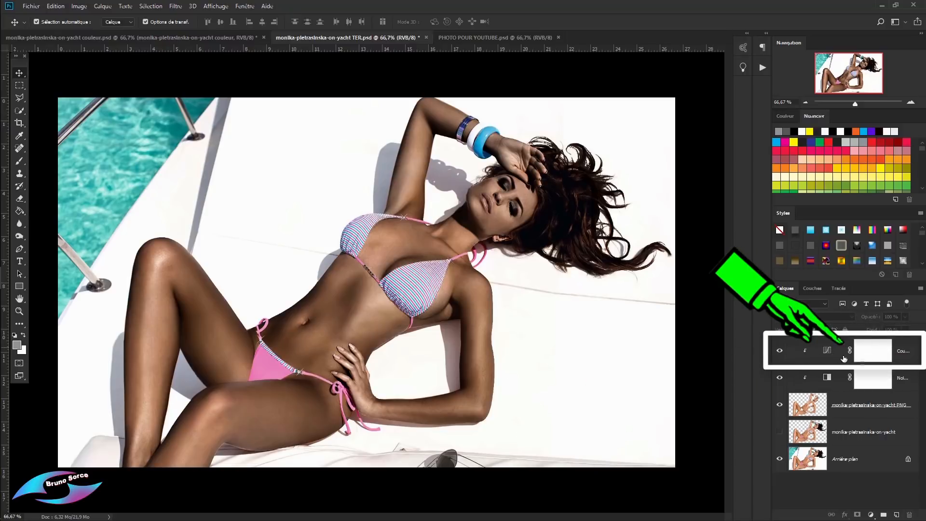
Add an Exposition adjustment layer directly above the Courbes layer
left_click(903, 351)
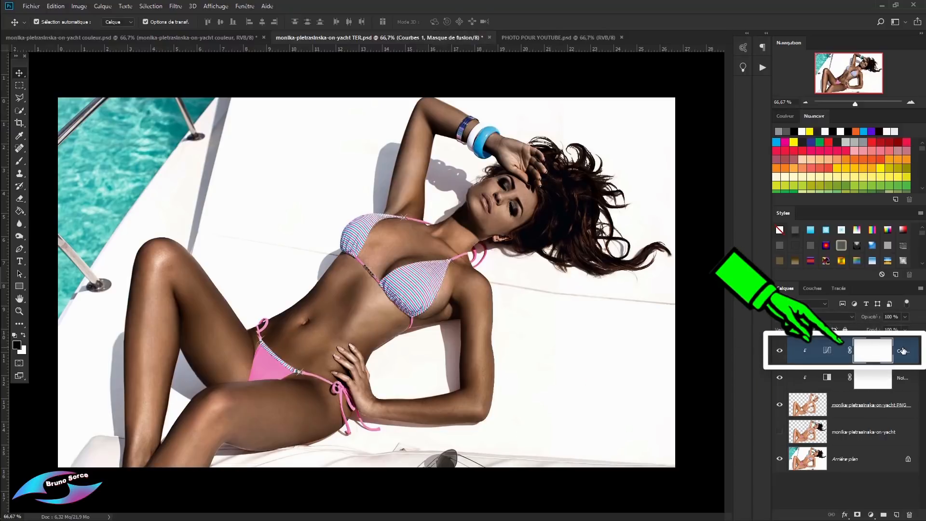
left_click(870, 514)
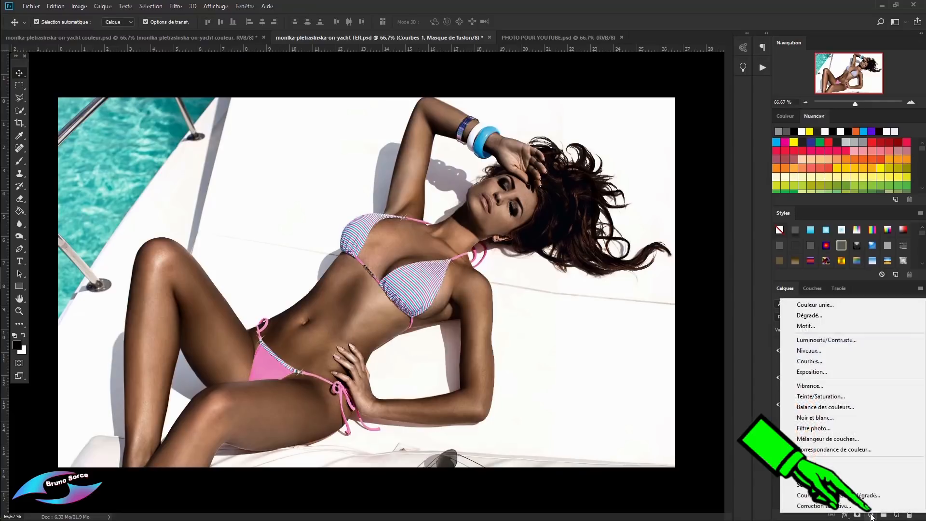
left_click(808, 376)
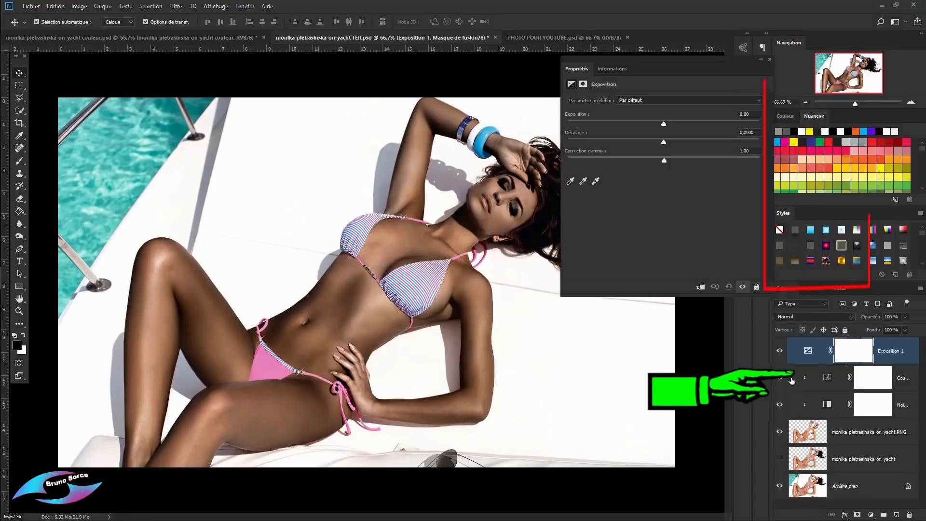
Clip the Exposition layer to the skin layer and set Exposition to -0,99, Décalage to +0,0919 and Correction gamma to 0,46
left_click(702, 287)
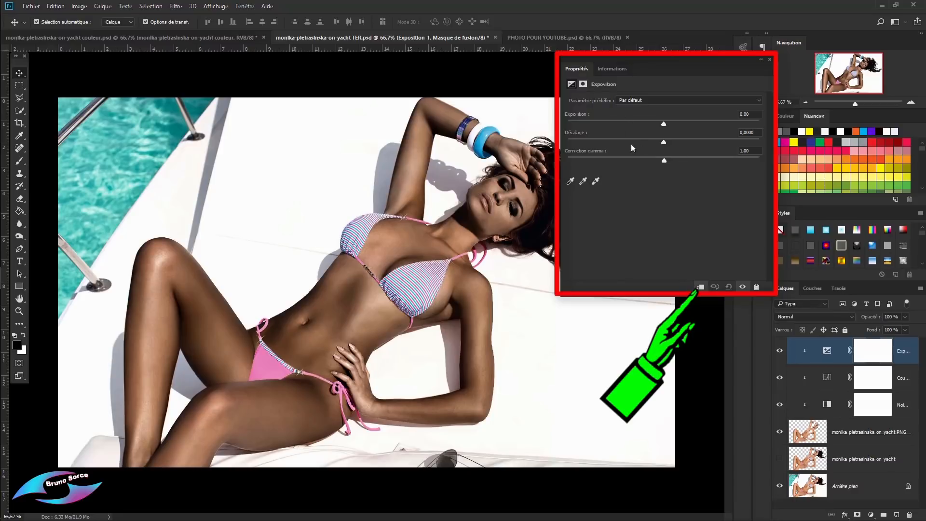
left_click(708, 217)
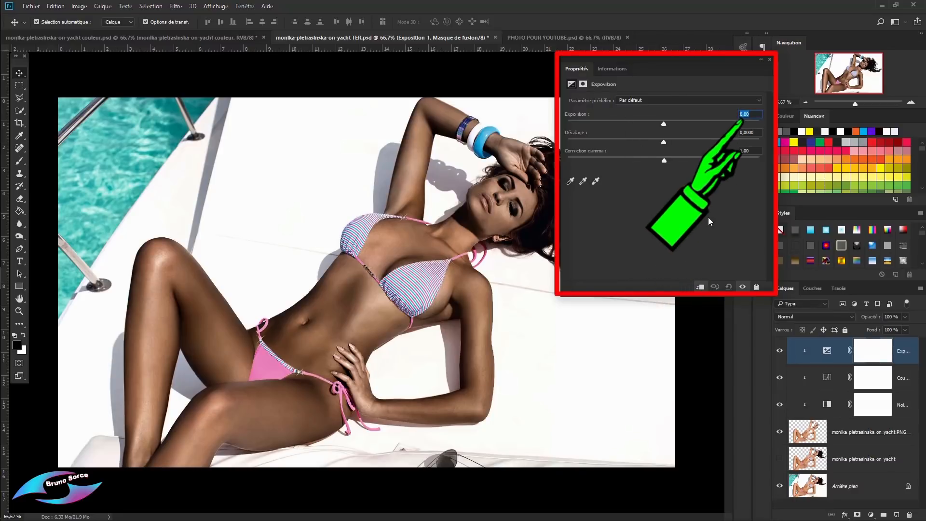
left_click(746, 116)
left_click_drag(746, 116, 725, 114)
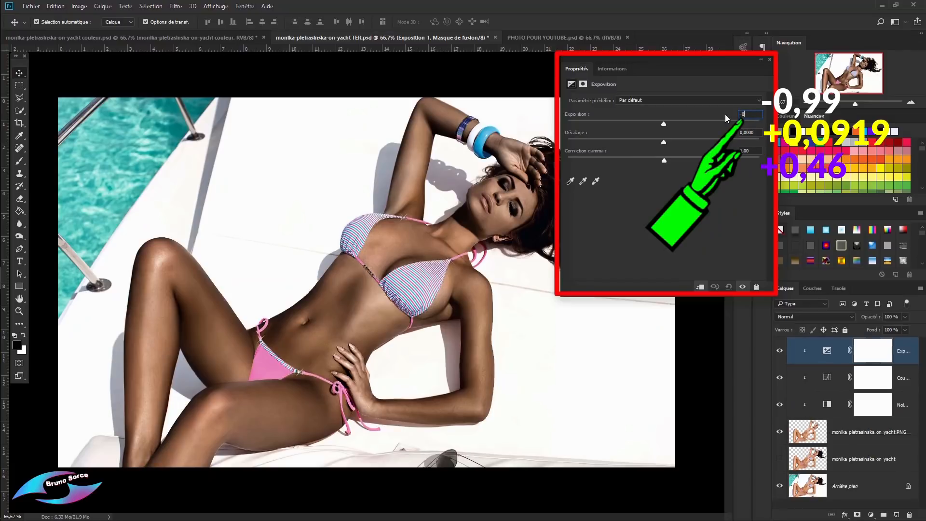
type("-0,99")
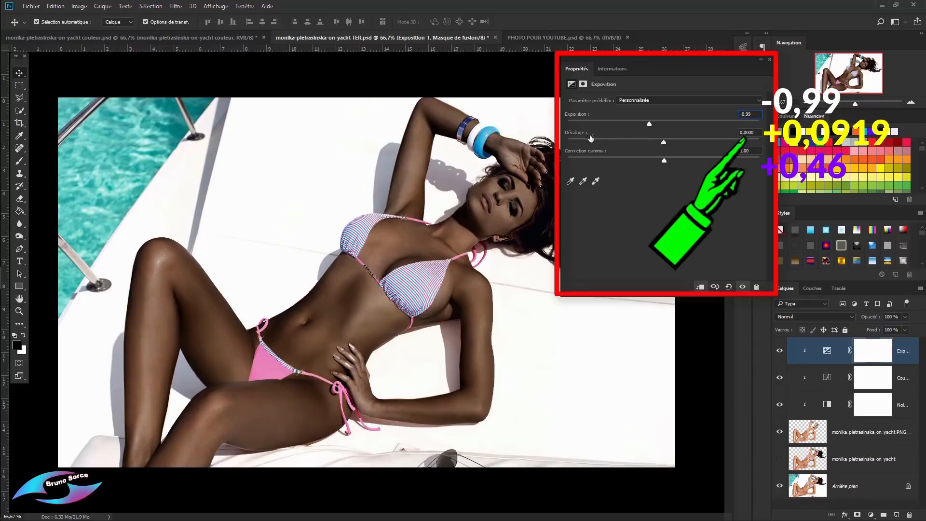
left_click(755, 133)
type("+0,0919")
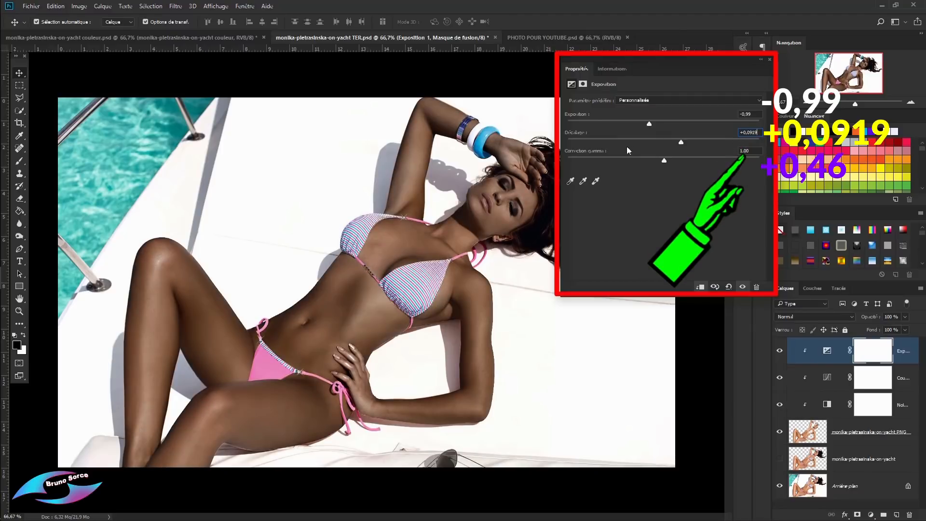
left_click(749, 151)
type("0,46")
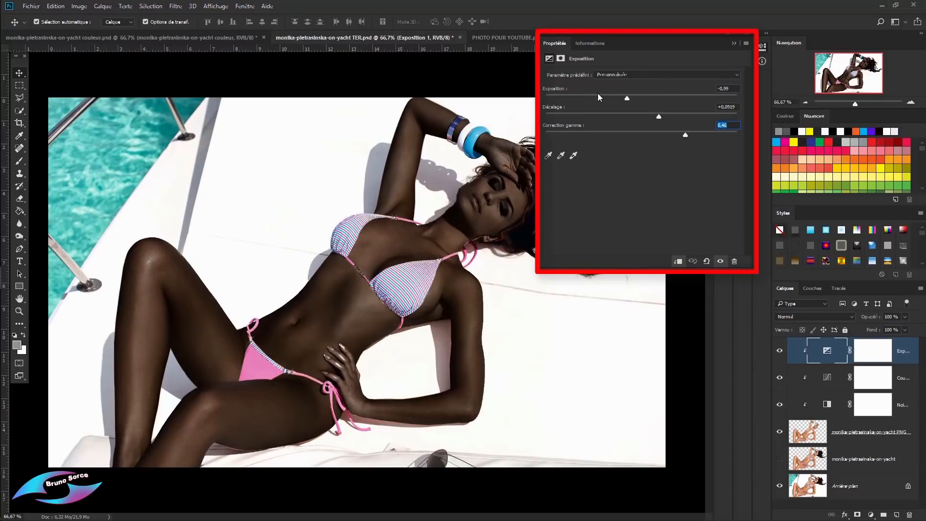
Try the Exposition presets Moins 1,0, Plus 1,0 and Plus 2,0, and return to Moins 1,0
left_click(633, 75)
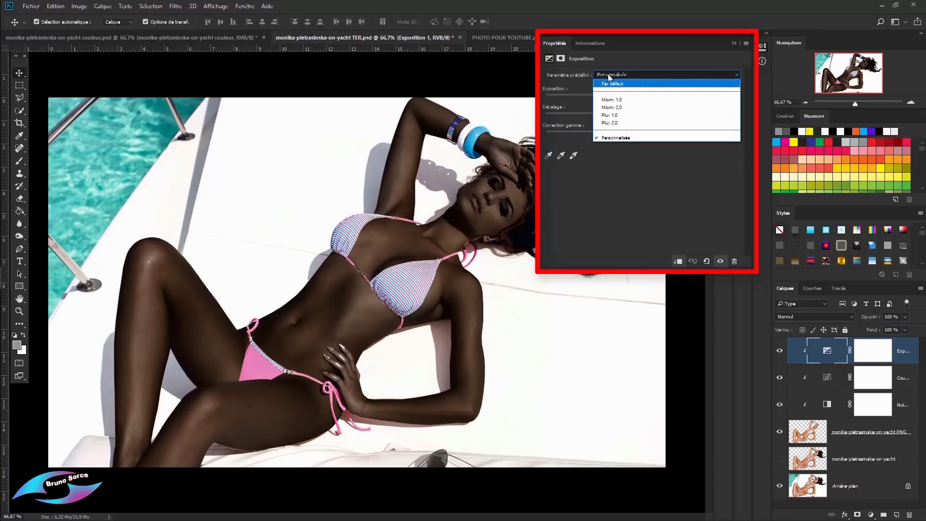
left_click(611, 100)
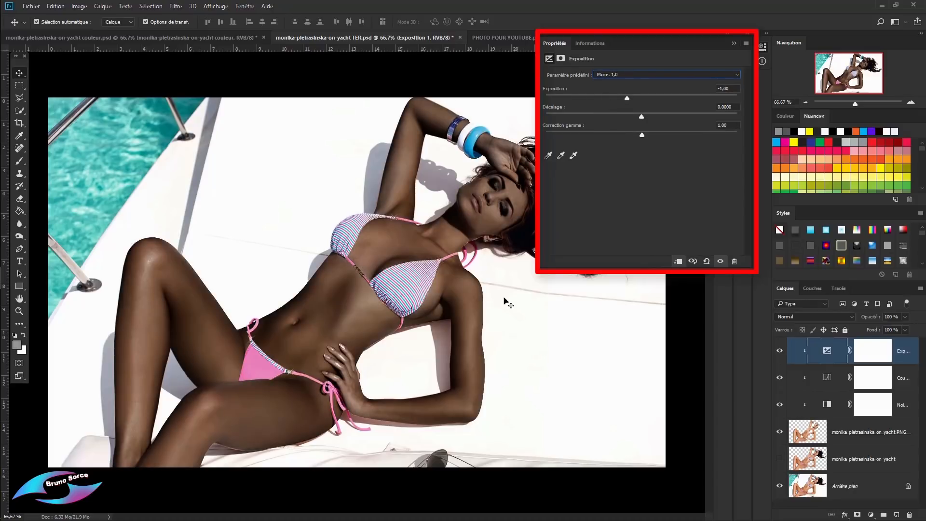
left_click(626, 75)
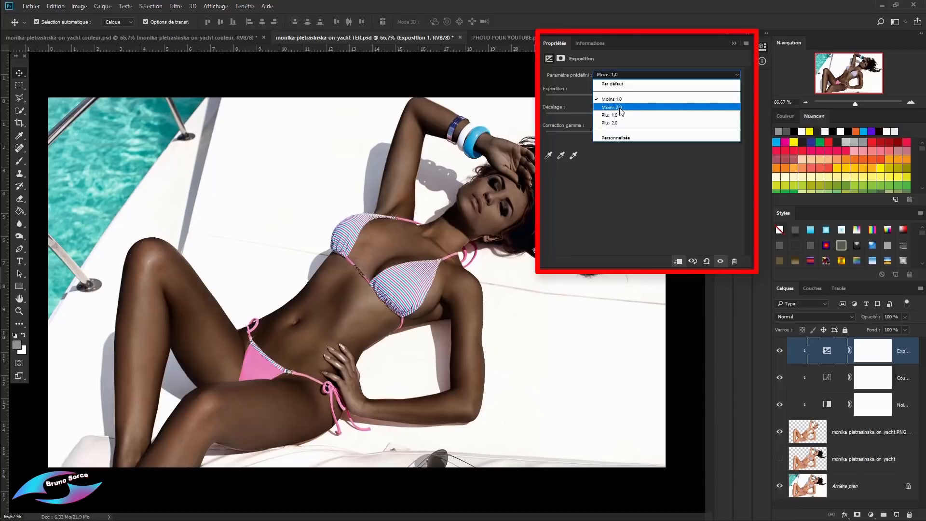
left_click(621, 108)
left_click(620, 116)
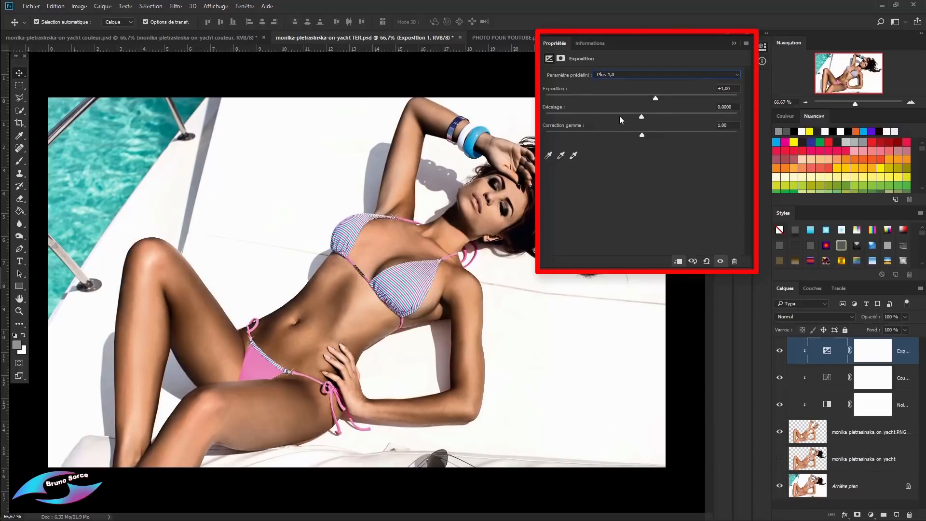
left_click(622, 74)
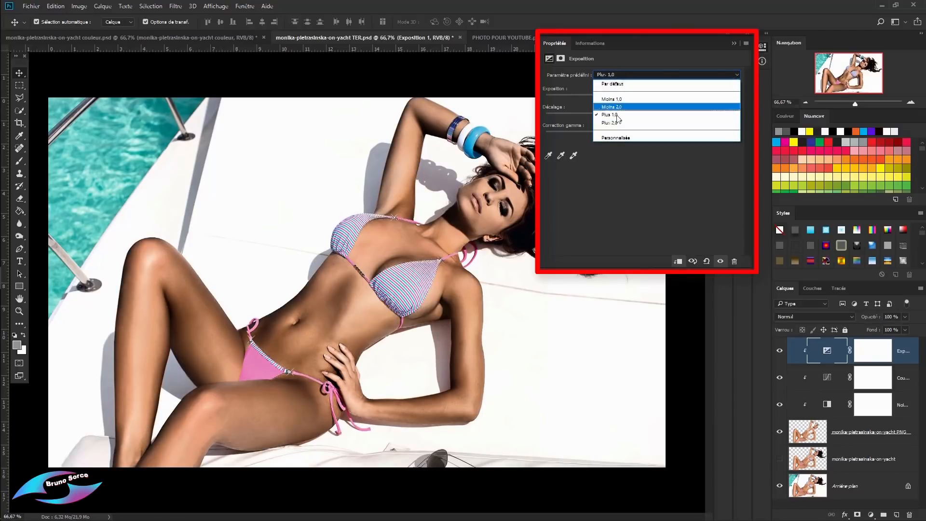
left_click(616, 123)
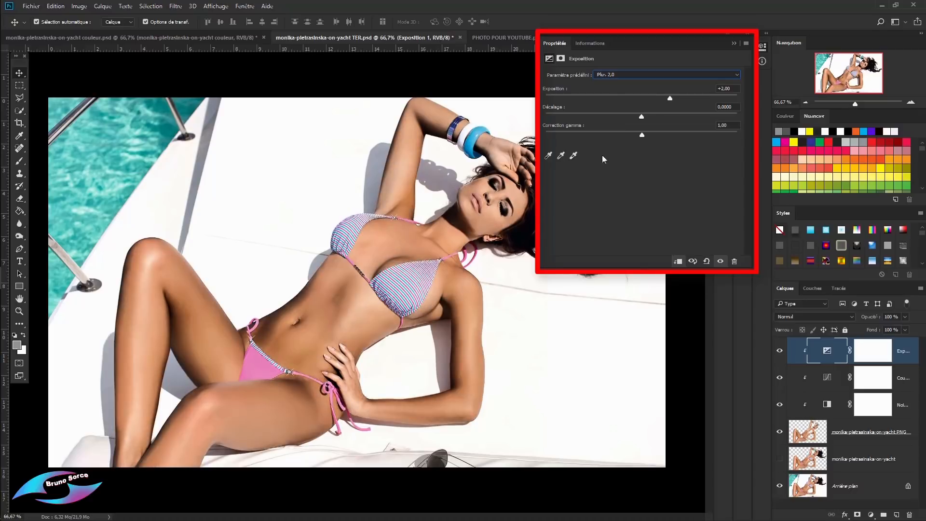
left_click(620, 75)
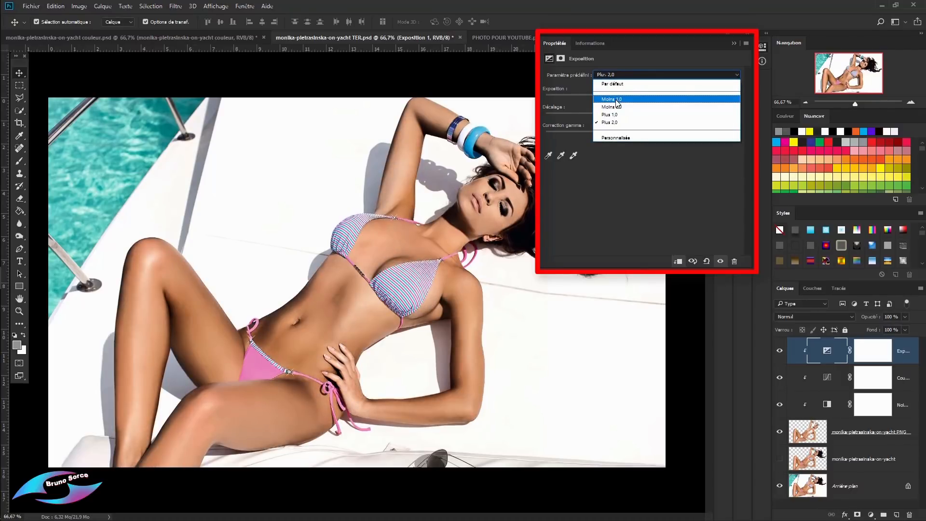
left_click(616, 100)
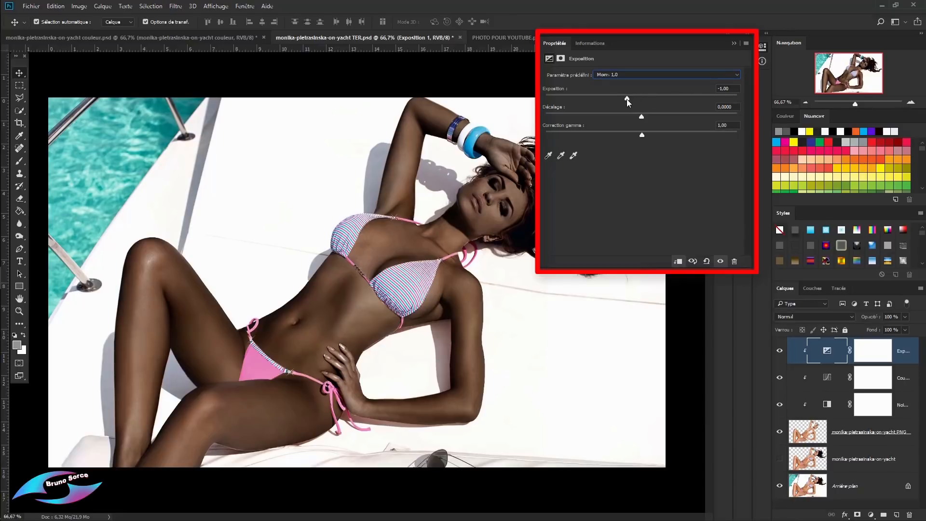
Set Exposition to +0,18, Décalage to -0,0164 and Correction gamma to 1,22, and give the Exposition layer the Teinte blend mode
left_click_drag(627, 98, 636, 126)
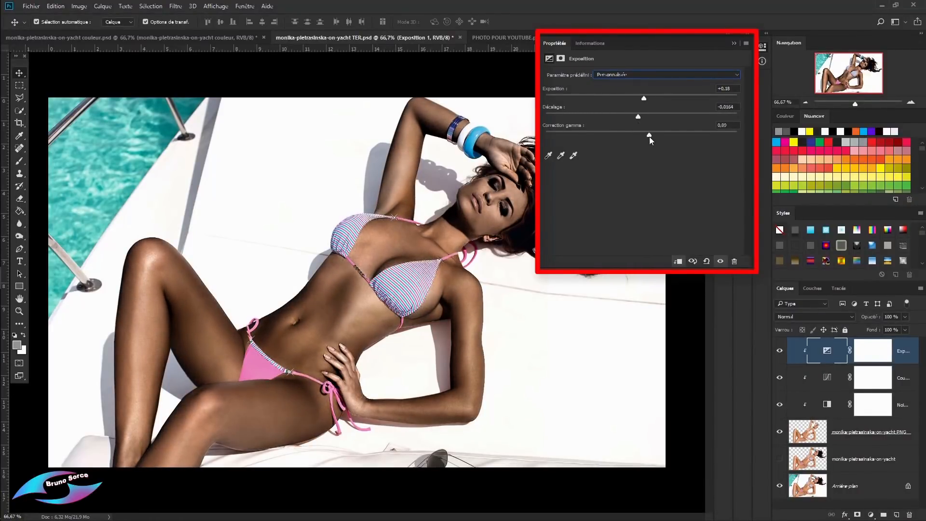
left_click_drag(651, 137, 627, 135)
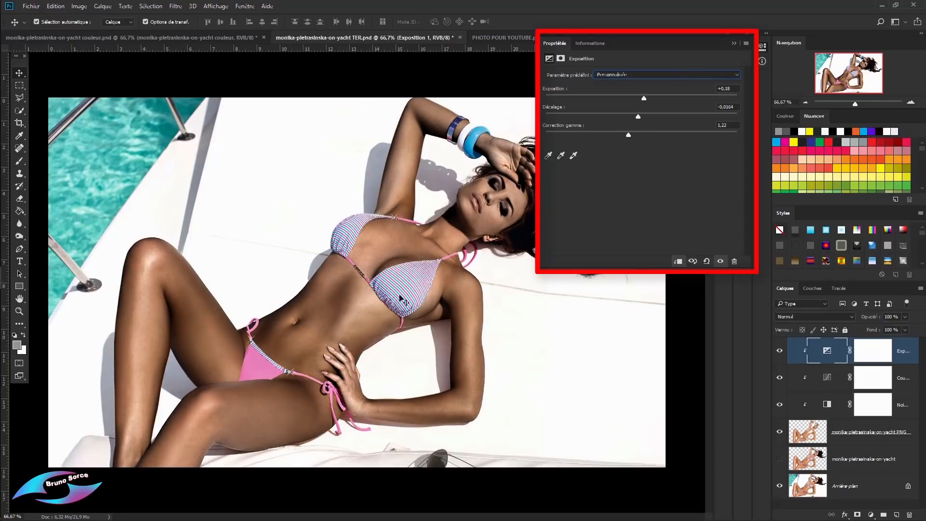
left_click(735, 44)
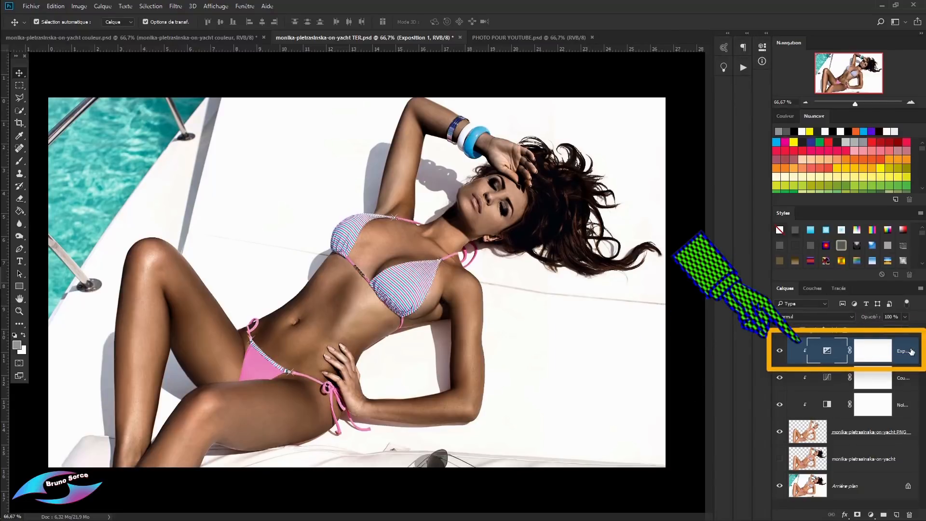
left_click(822, 317)
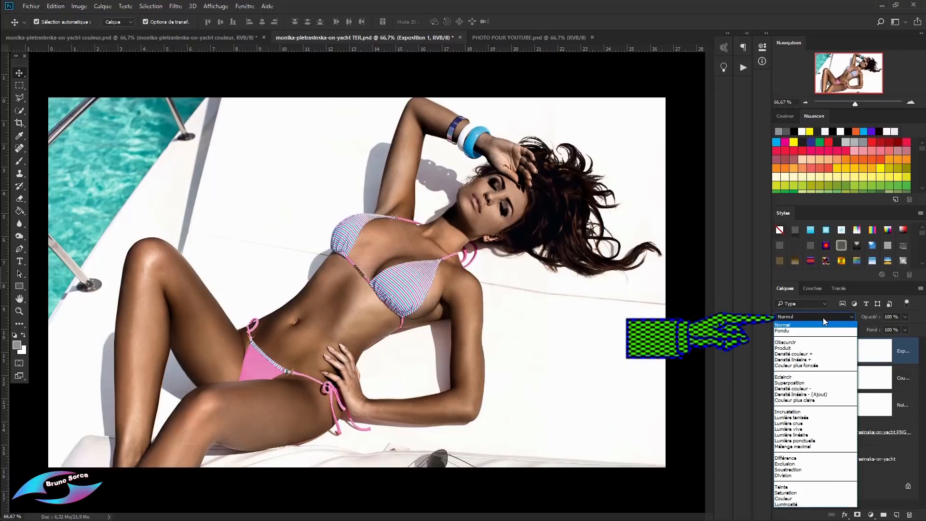
left_click(785, 487)
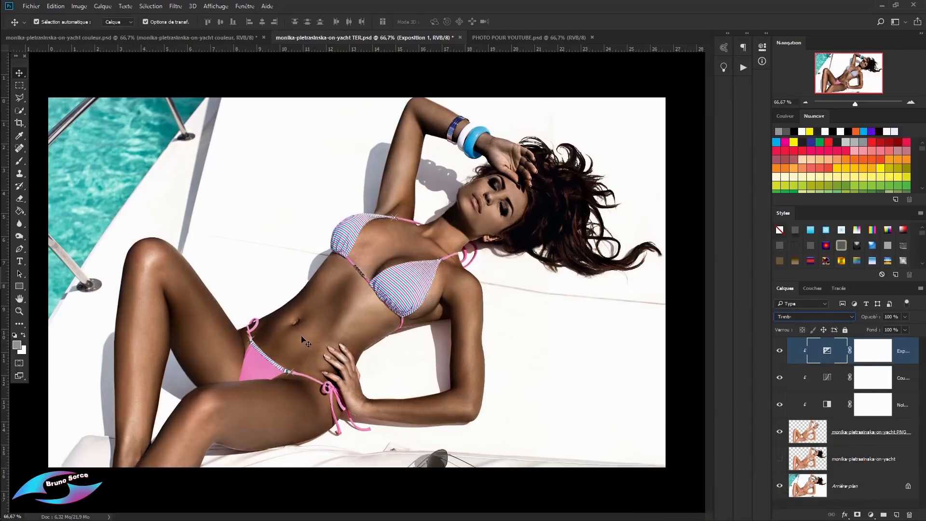
Try the Produit, Eclaircir and Lumière ponctuelle blend modes on the Exposition layer, and return to Teinte
left_click(847, 317)
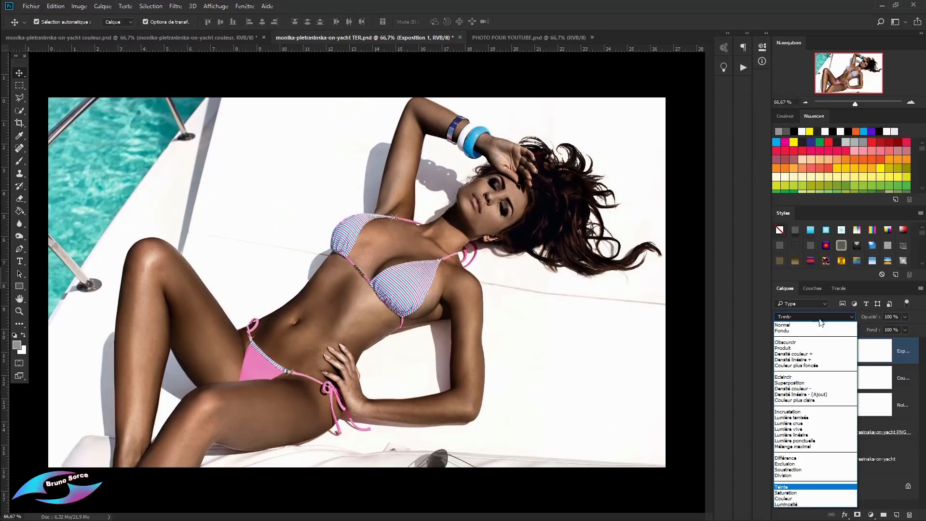
left_click(786, 348)
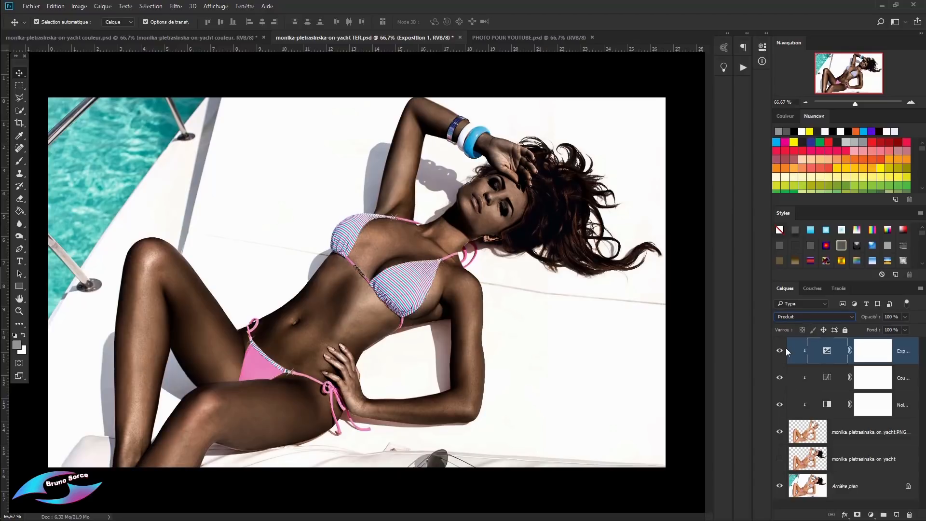
left_click(807, 316)
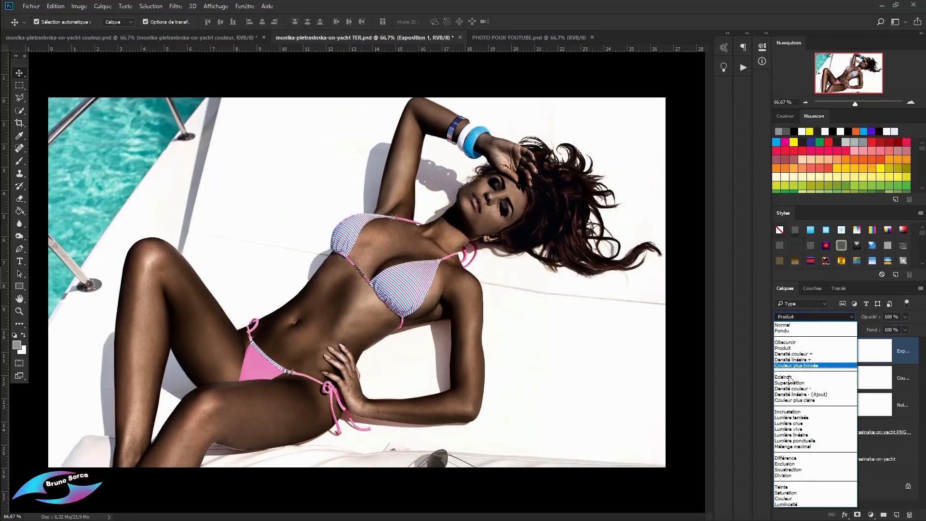
left_click(788, 378)
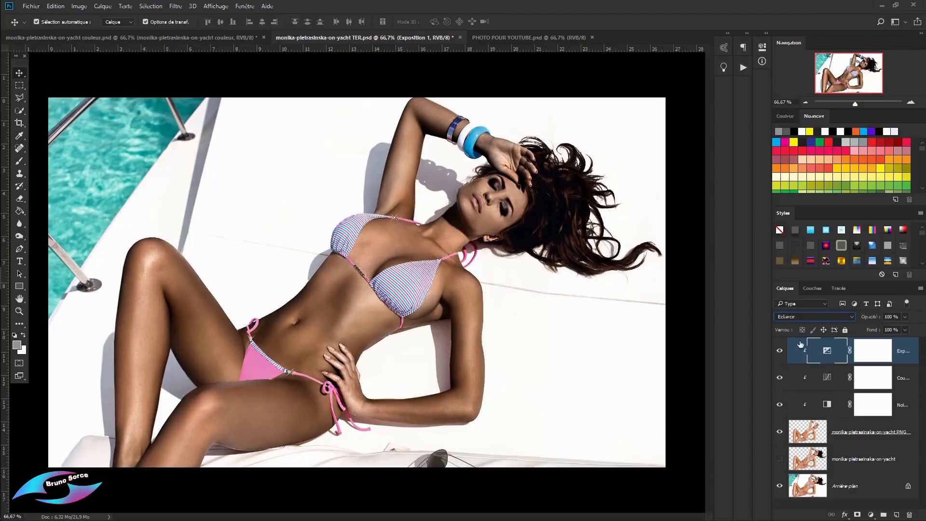
left_click(803, 316)
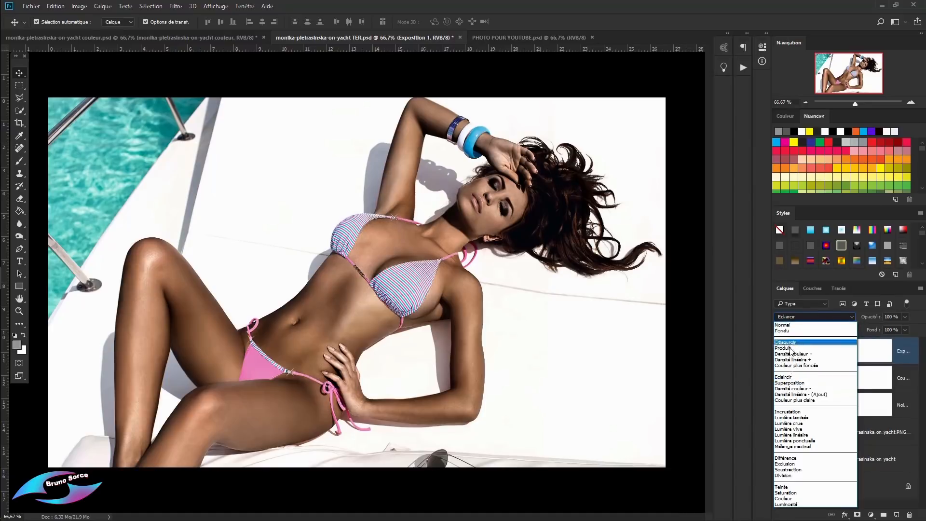
left_click(794, 441)
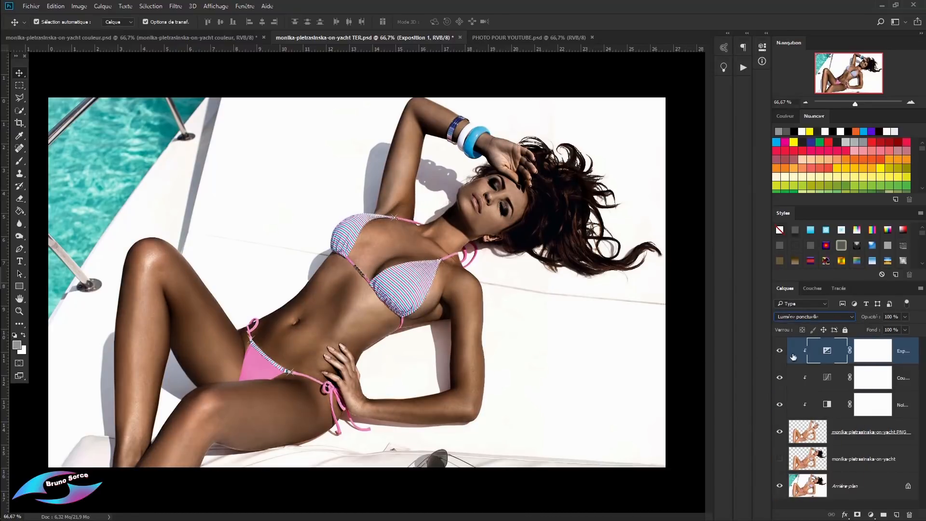
left_click(826, 318)
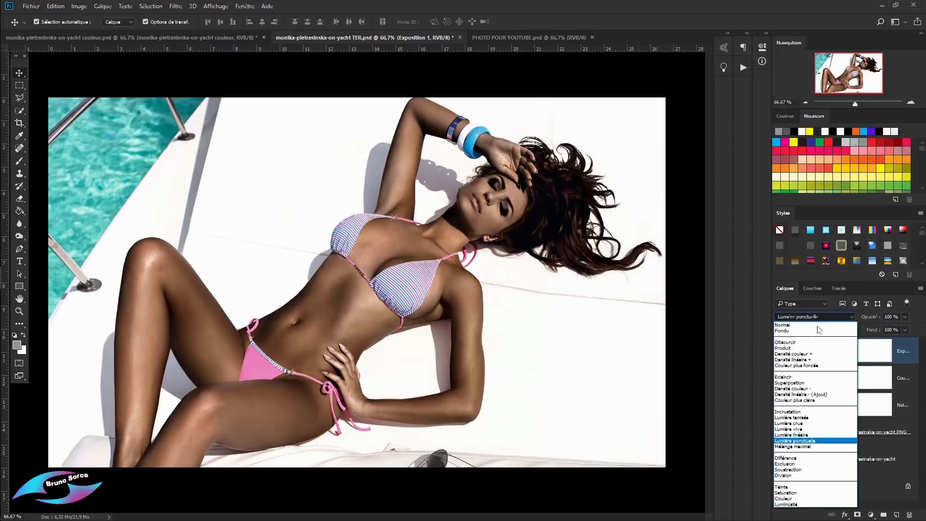
left_click(790, 488)
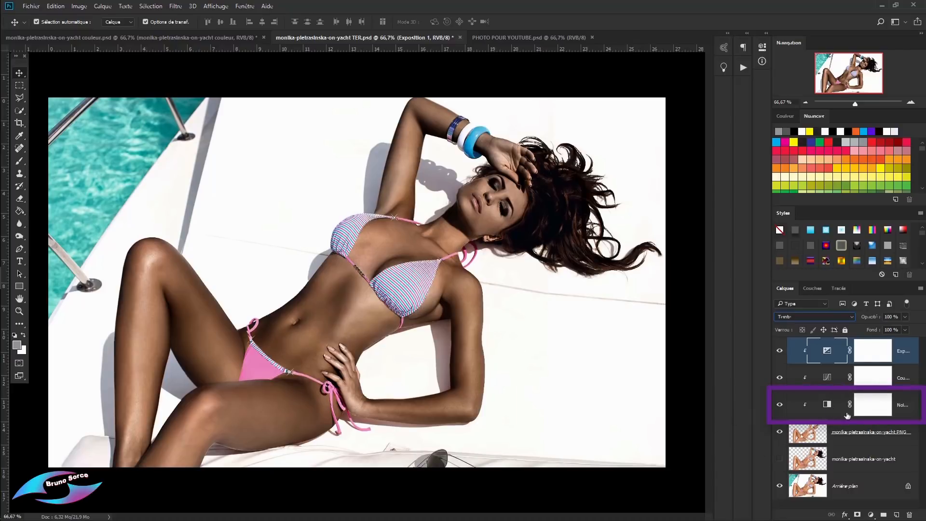
Adjust the Noir et blanc layer by setting Rouges to 87 and Jaunes to 154
left_click(898, 412)
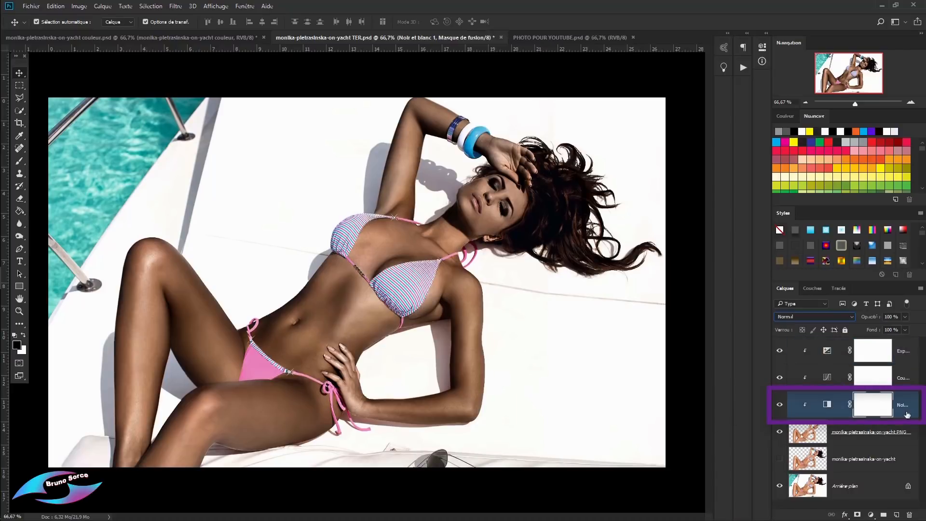
double_click(827, 407)
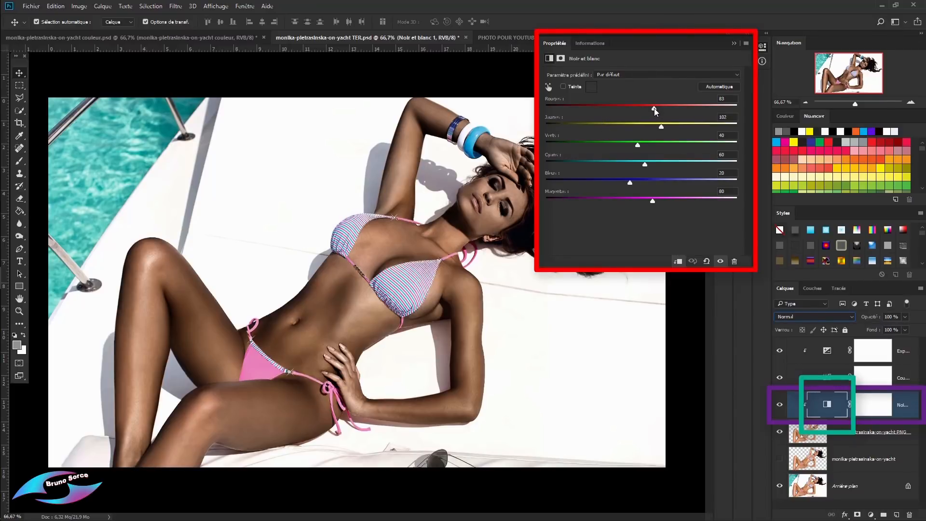
mouse_move(649, 106)
left_mouse_down()
mouse_move(620, 108)
mouse_move(651, 109)
left_mouse_up()
mouse_move(662, 126)
left_mouse_down()
mouse_move(633, 127)
mouse_move(668, 132)
left_mouse_up()
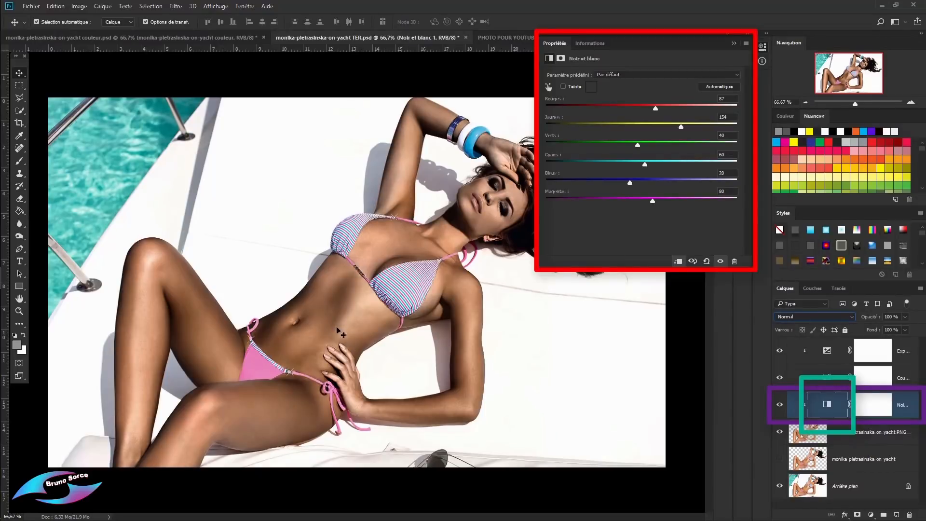
left_click(734, 43)
Move the RVB curve point of the Courbes layer to Entrée 110 and Sortie 137, and select the Exposition layer
left_click(828, 379)
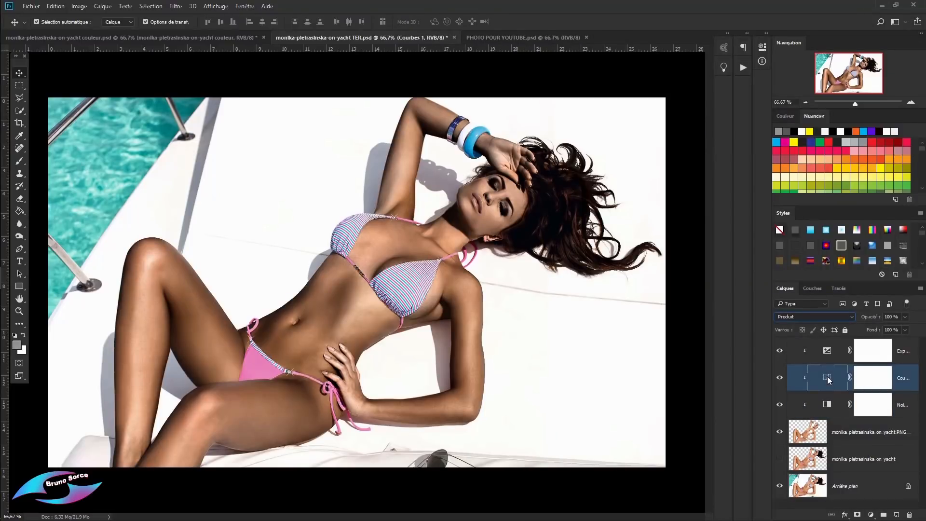
double_click(826, 376)
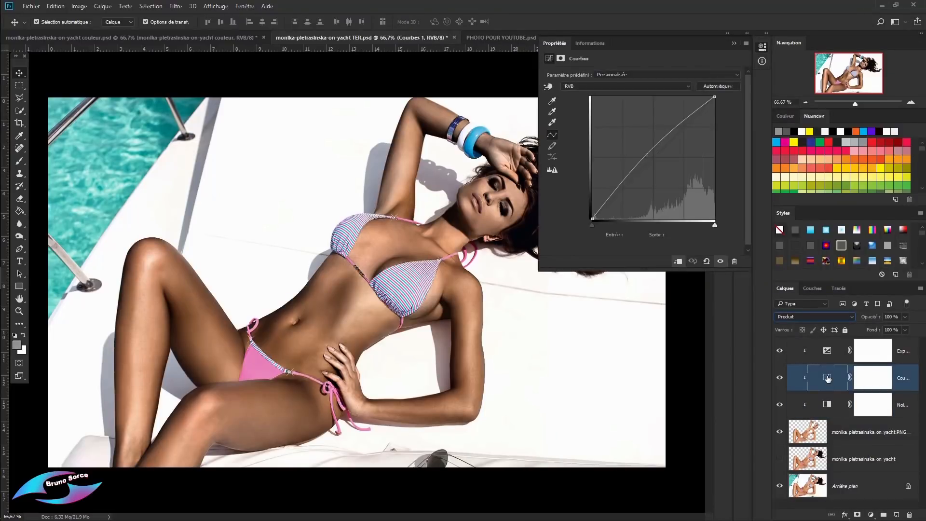
left_click(647, 152)
mouse_move(647, 153)
left_mouse_down()
mouse_move(668, 174)
mouse_move(645, 152)
left_mouse_up()
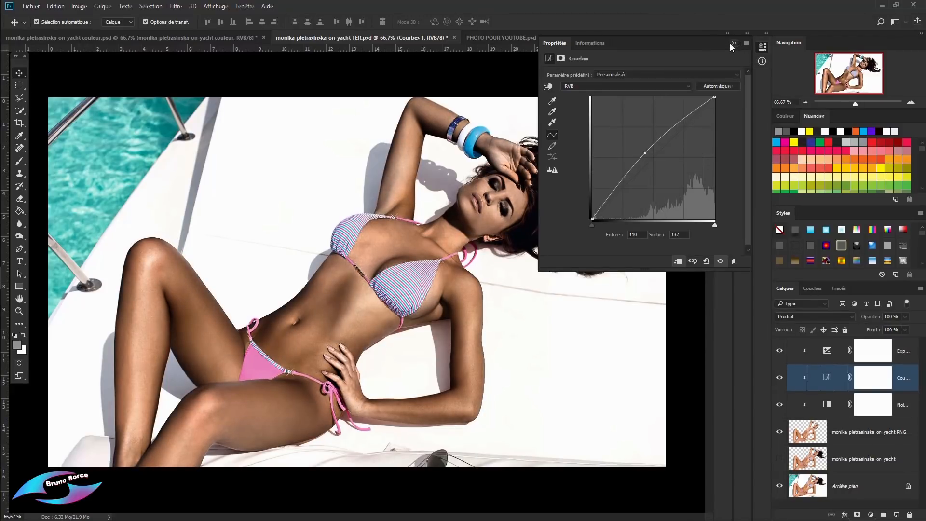
left_click(731, 42)
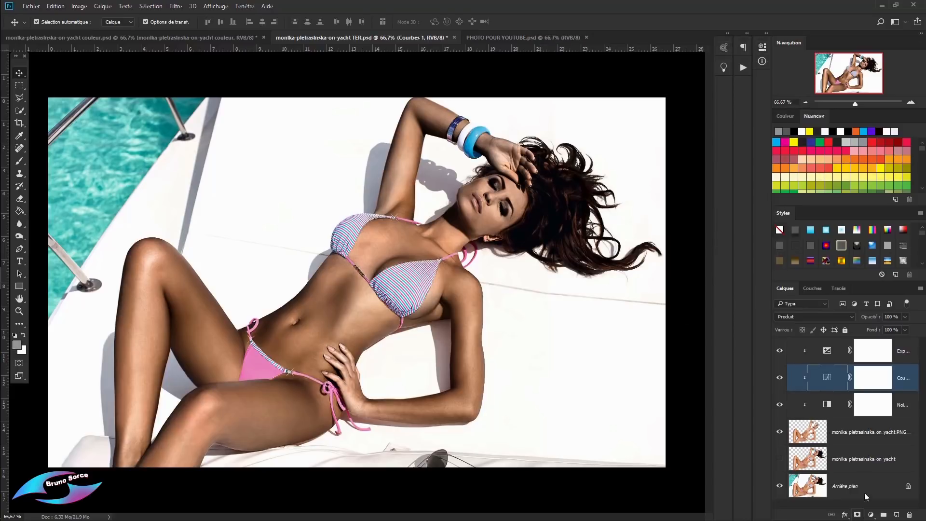
left_click(903, 352)
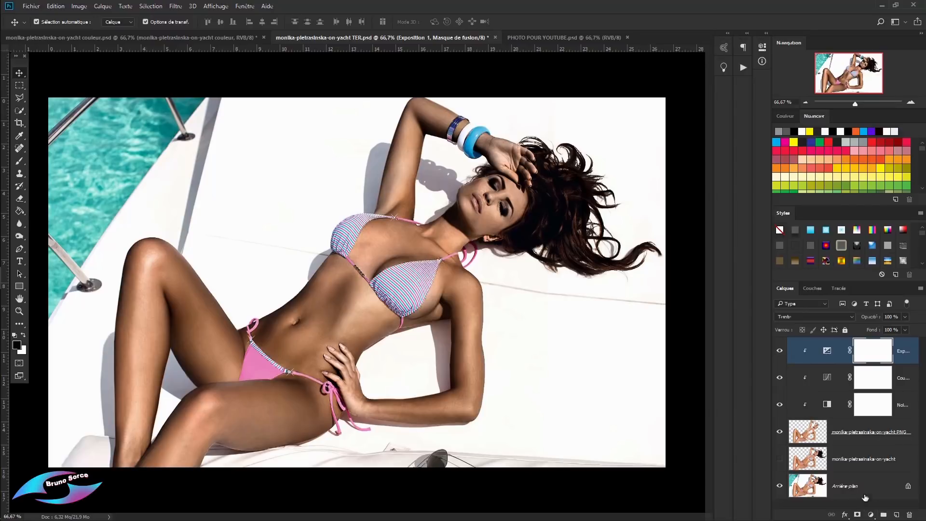
Delete the clipped Exposition adjustment layer at the top of the layer stack
left_click(871, 515)
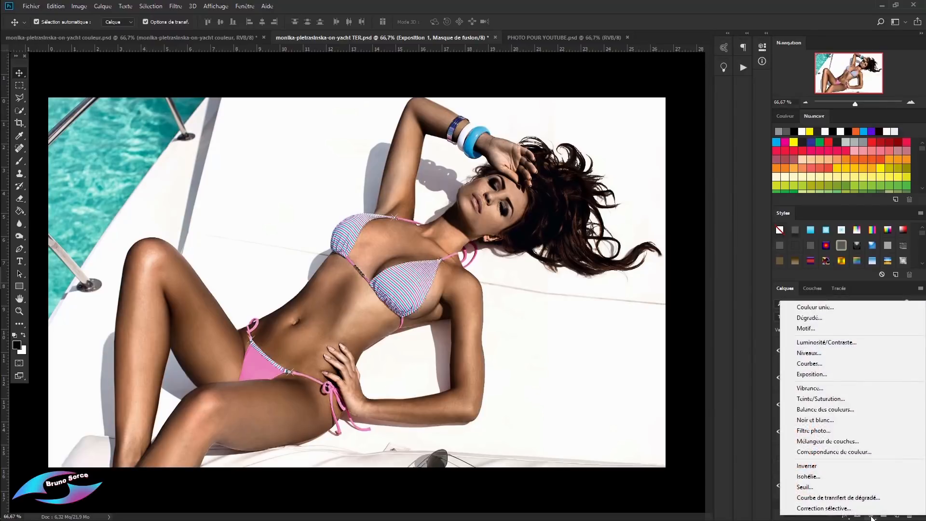
left_click(760, 426)
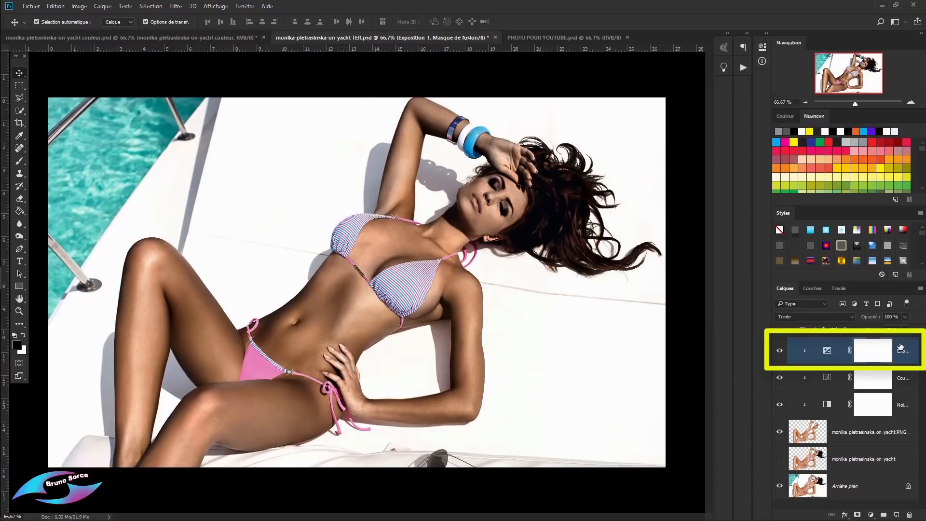
key("Delete")
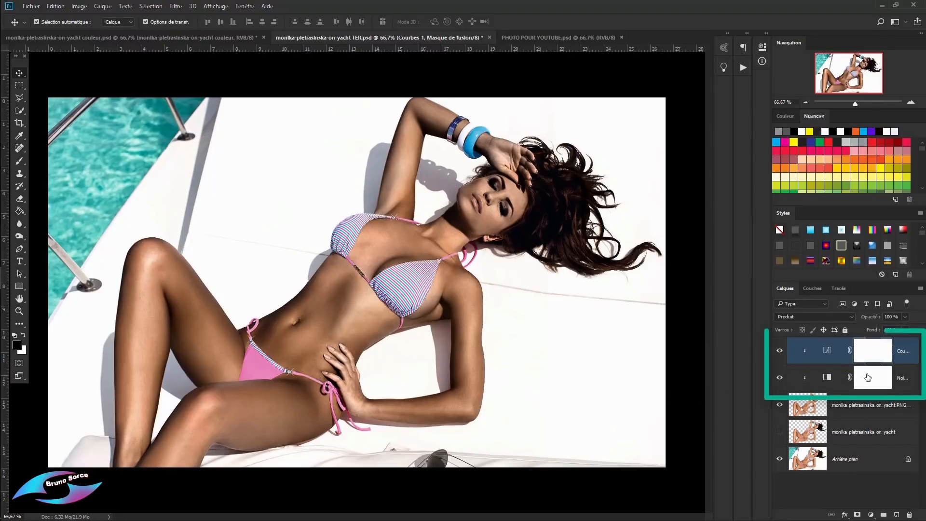
Adjust the Noir et blanc layer by setting Rouges to 83 and Jaunes to 102
left_click(827, 380)
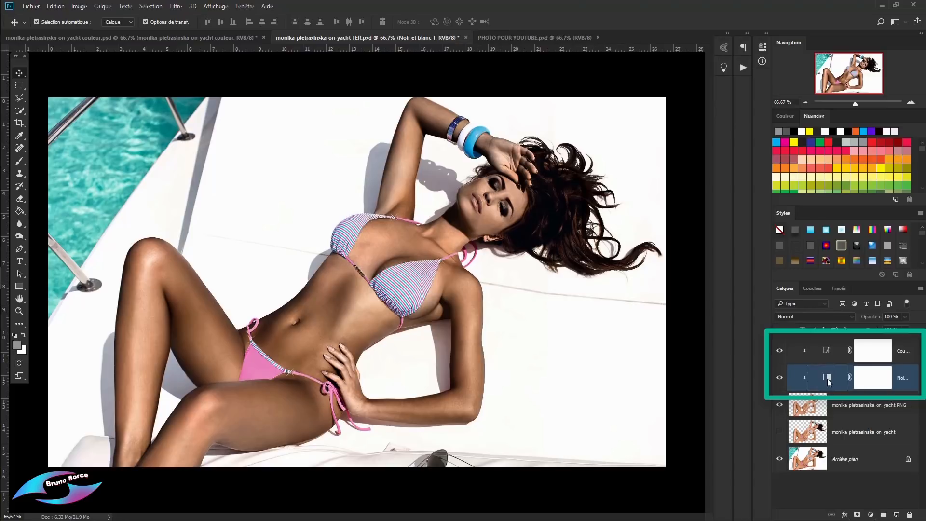
double_click(828, 381)
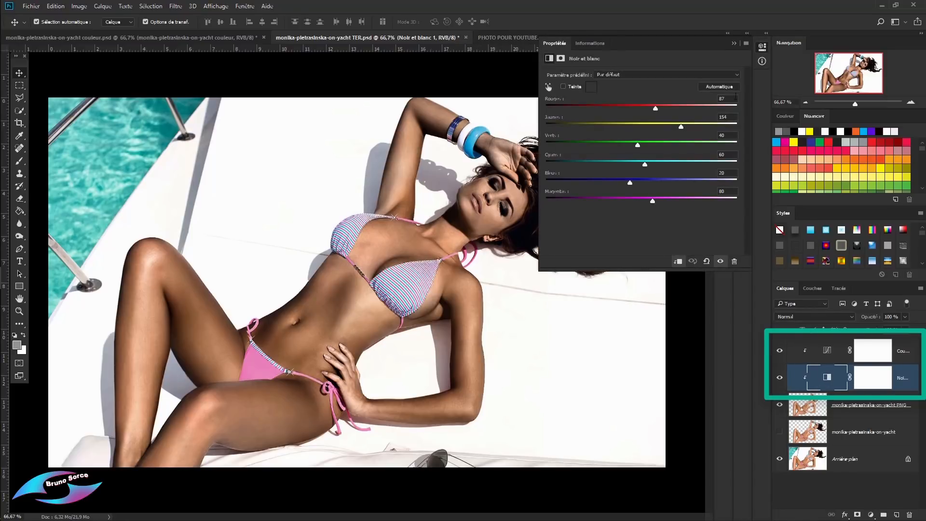
left_click_drag(730, 98, 715, 97)
type("83")
left_click(719, 117)
type("102")
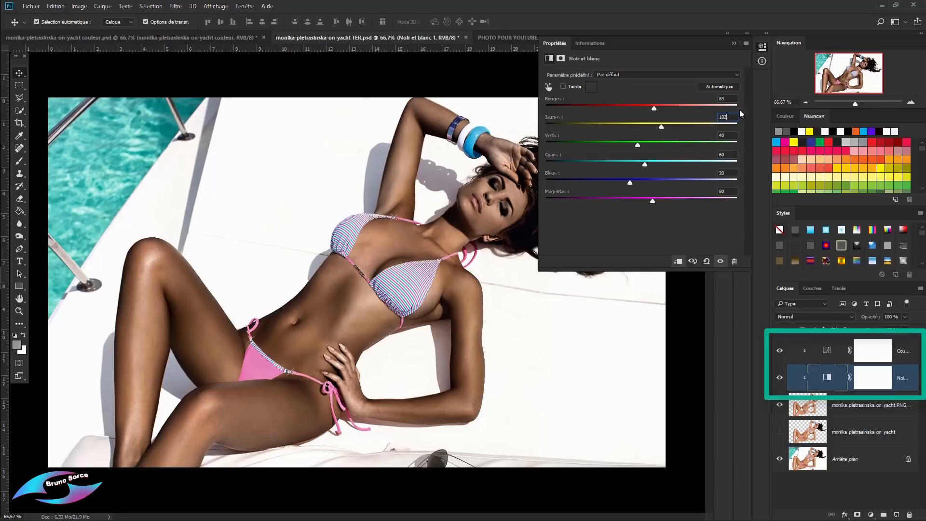
left_click(733, 44)
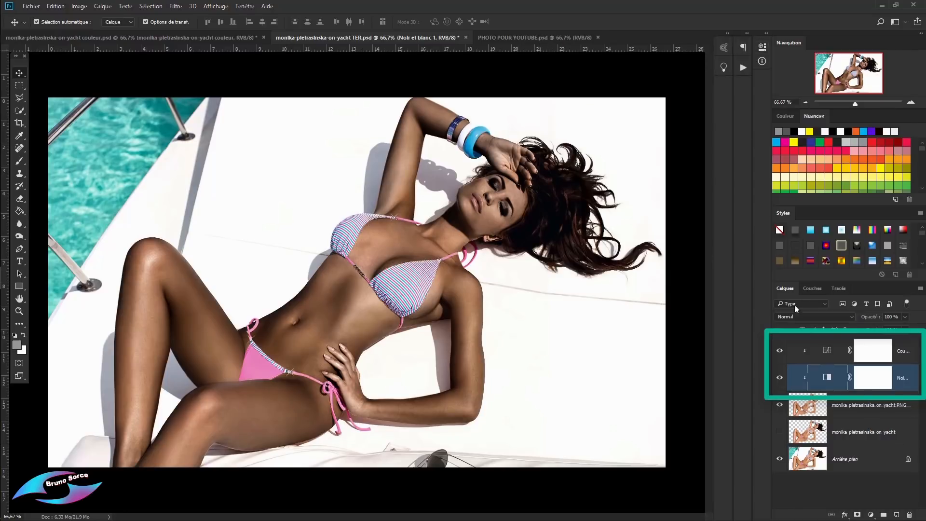
Set the RVB curve point of the Courbes layer to Entrée 114 and Sortie 135
left_click(828, 353)
left_click(826, 351)
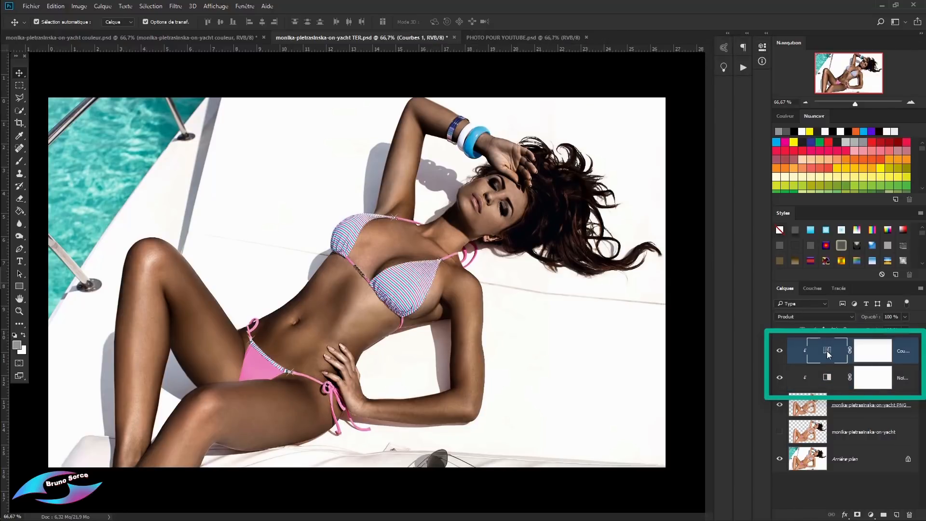
double_click(827, 352)
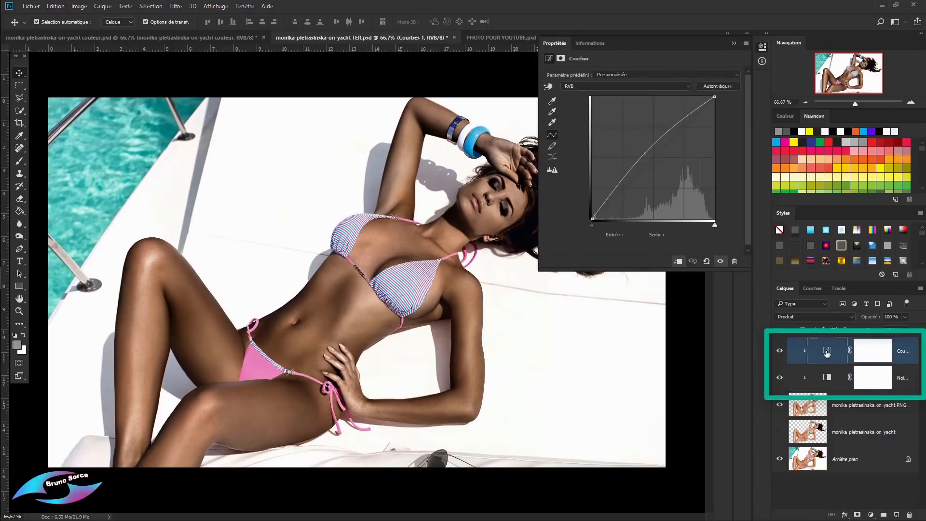
left_click(645, 153)
left_click(614, 236)
type("114")
key("Tab")
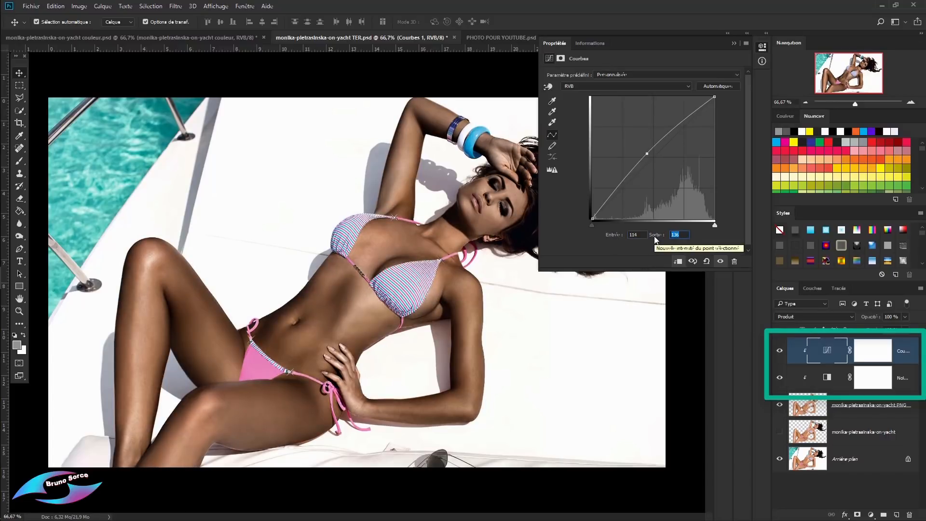
type("135")
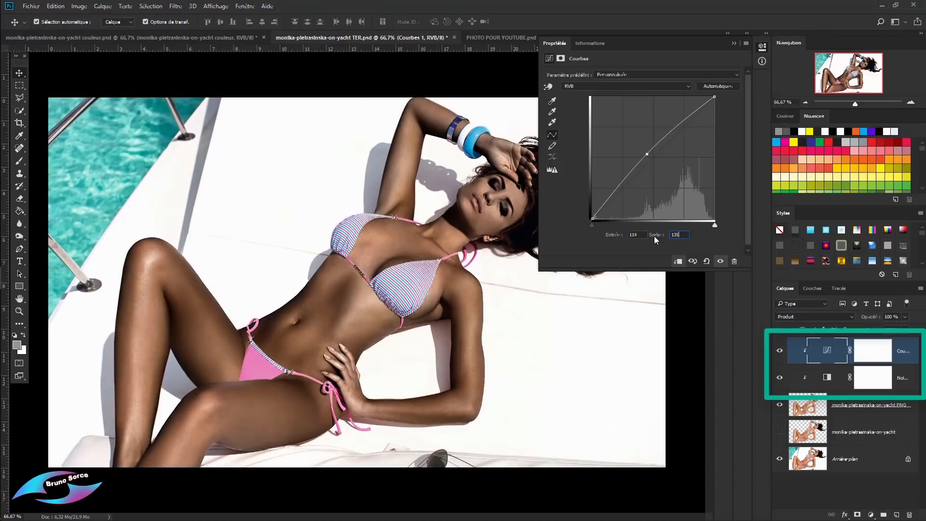
left_click(734, 43)
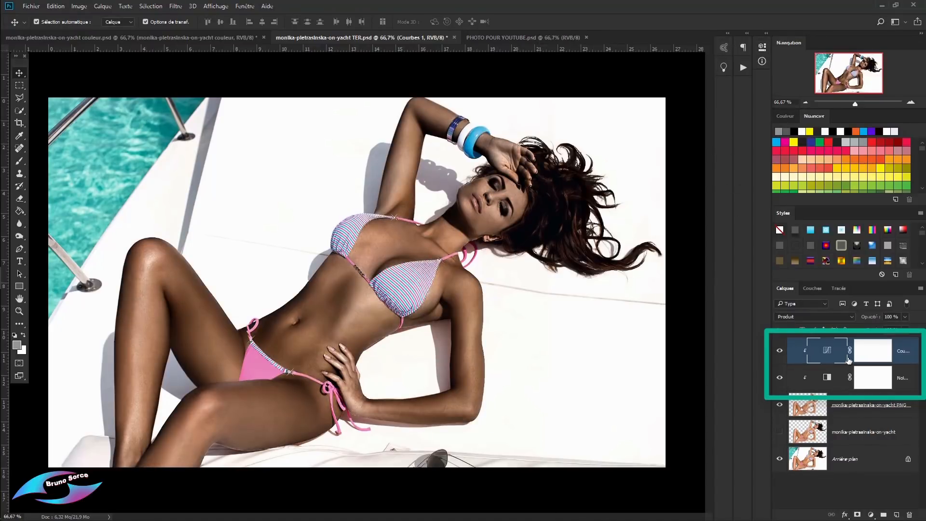